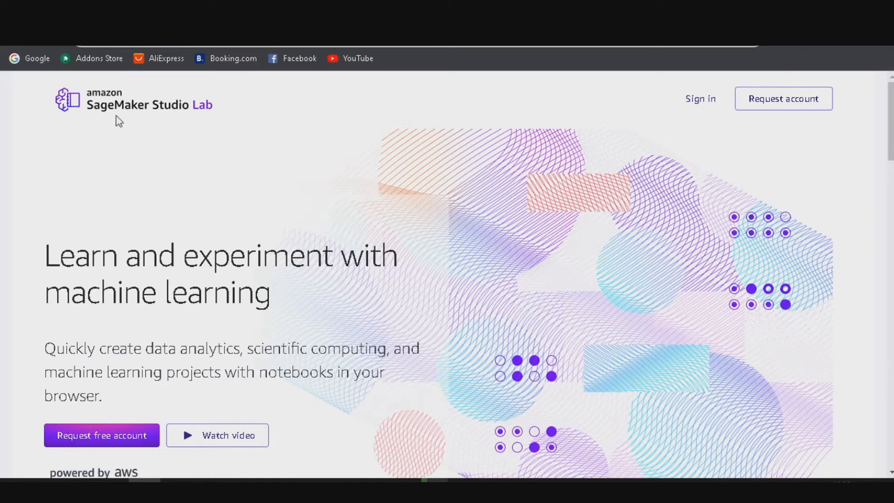
Open the free account request form for SageMaker Studio Lab and review its fields from email to referral code
{"action": "scroll", "coordinate": [262, 137], "scroll_direction": "down", "scroll_amount": 4}
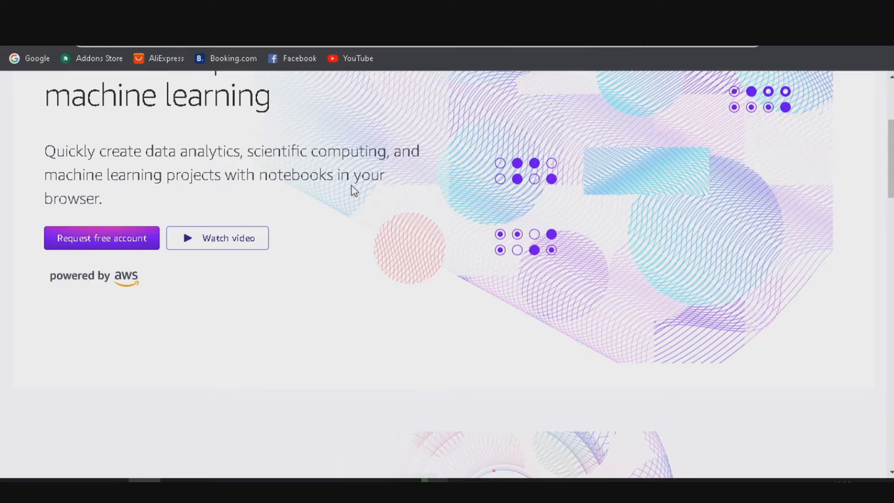
{"action": "scroll", "coordinate": [353, 190], "scroll_direction": "up", "scroll_amount": 3}
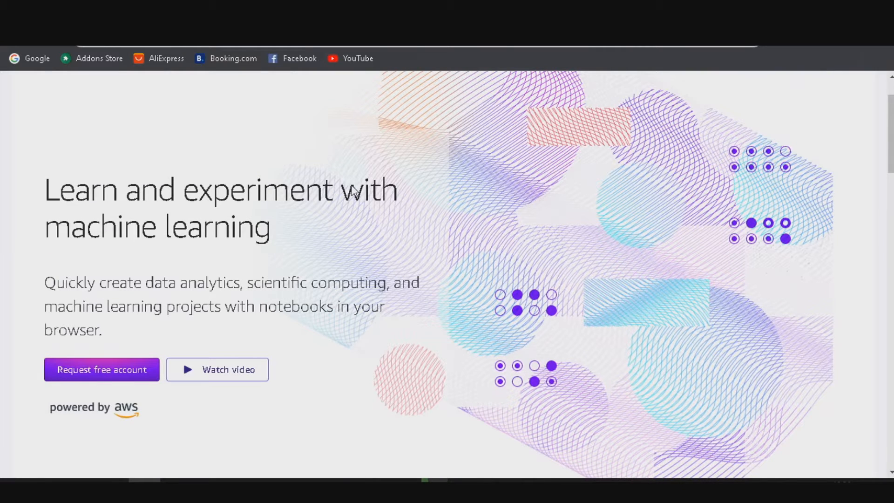
{"action": "scroll", "coordinate": [352, 190], "scroll_direction": "down", "scroll_amount": 4}
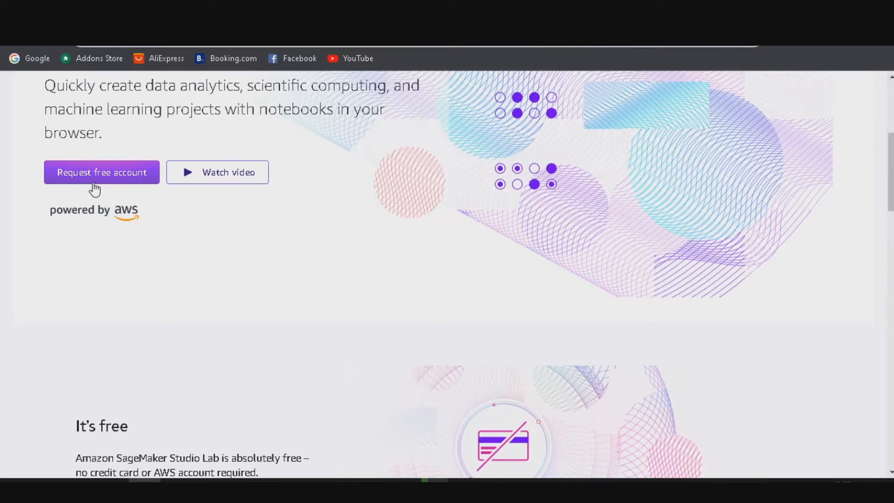
{"action": "left_click", "coordinate": [95, 185]}
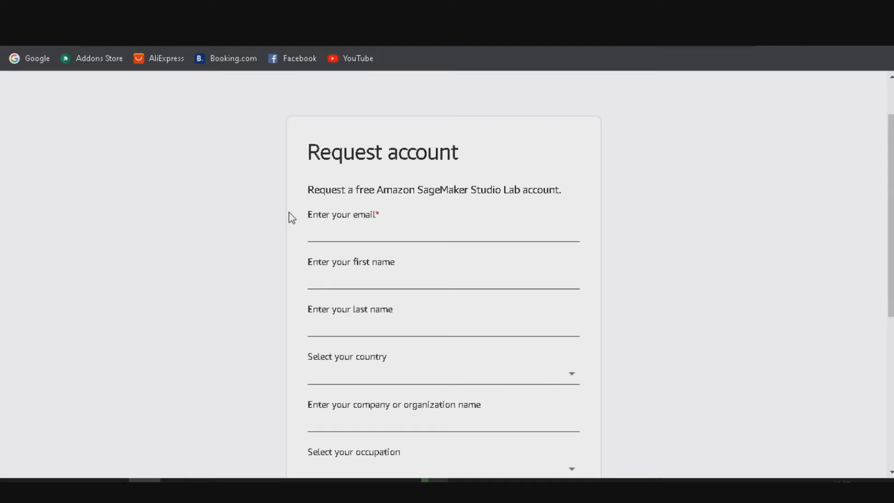
{"action": "scroll", "coordinate": [289, 212], "scroll_direction": "down", "scroll_amount": 3}
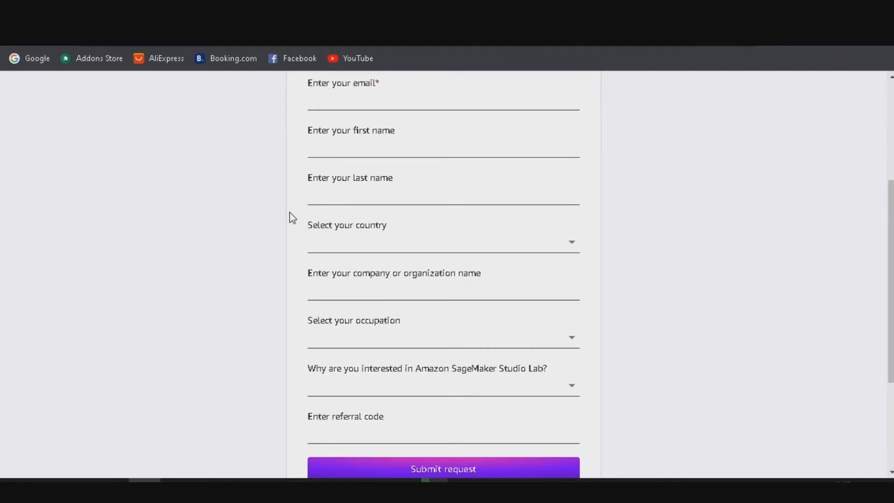
{"action": "scroll", "coordinate": [398, 255], "scroll_direction": "down", "scroll_amount": 3}
{"action": "left_click", "coordinate": [398, 258]}
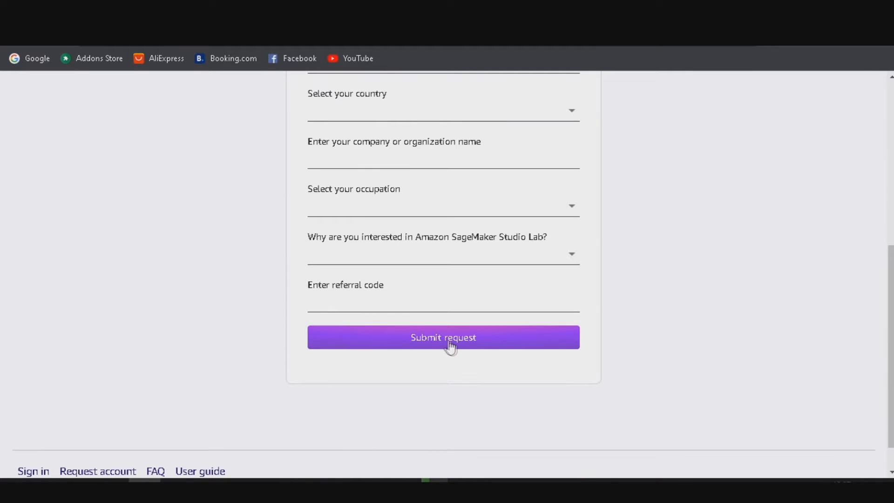
{"action": "left_click", "coordinate": [513, 352]}
{"action": "left_click", "coordinate": [316, 166]}
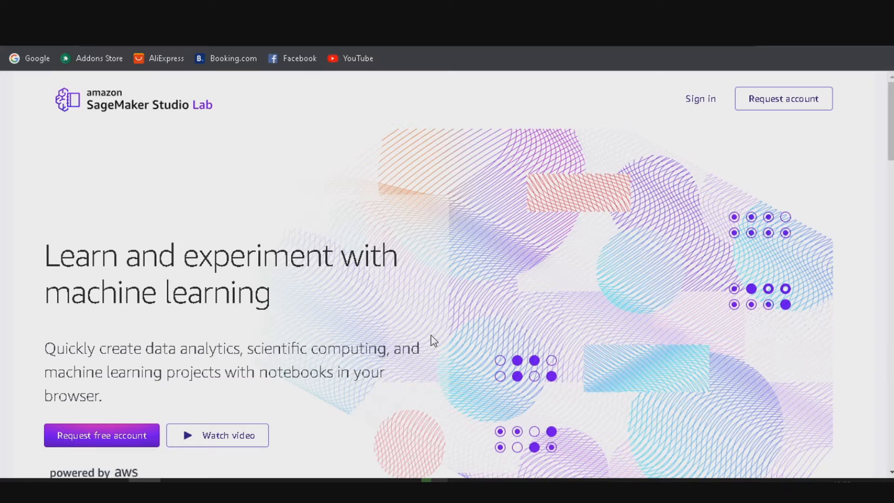
Sign in to Studio Lab and switch the project's compute type to GPU, confirming the choice
{"action": "left_click", "coordinate": [694, 99]}
{"action": "scroll", "coordinate": [614, 331], "scroll_direction": "down", "scroll_amount": 2}
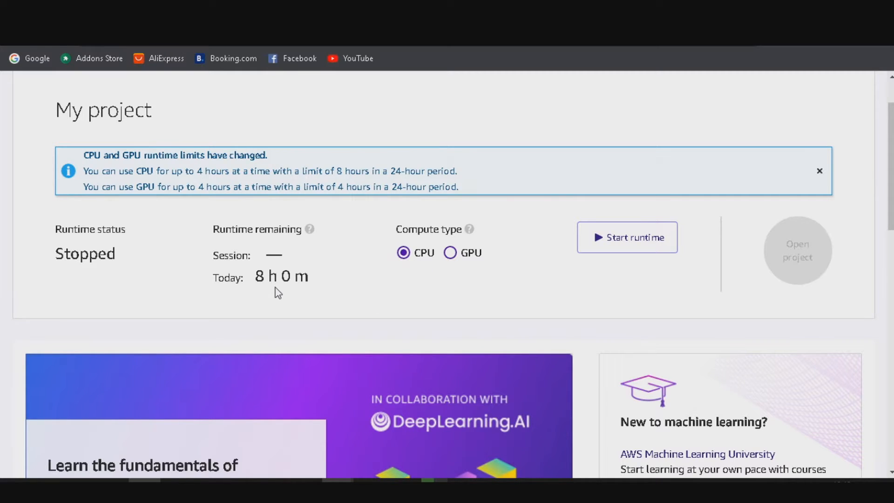
{"action": "left_click", "coordinate": [449, 254]}
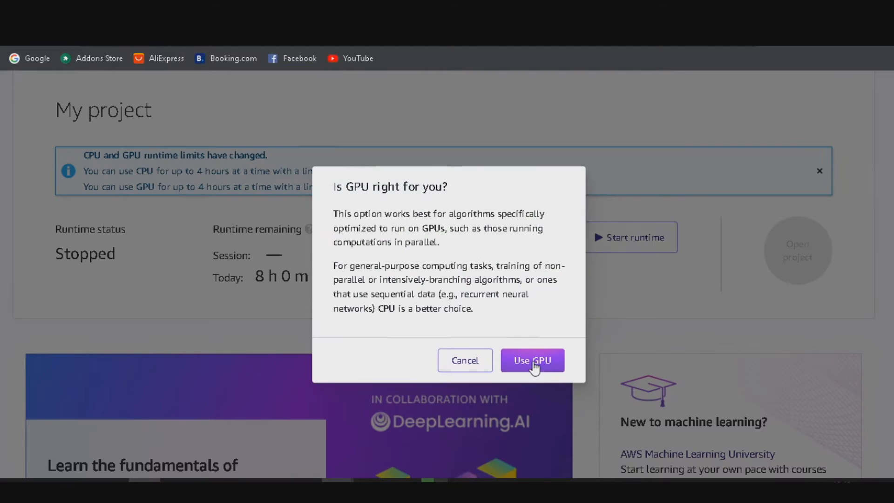
{"action": "left_click", "coordinate": [533, 363]}
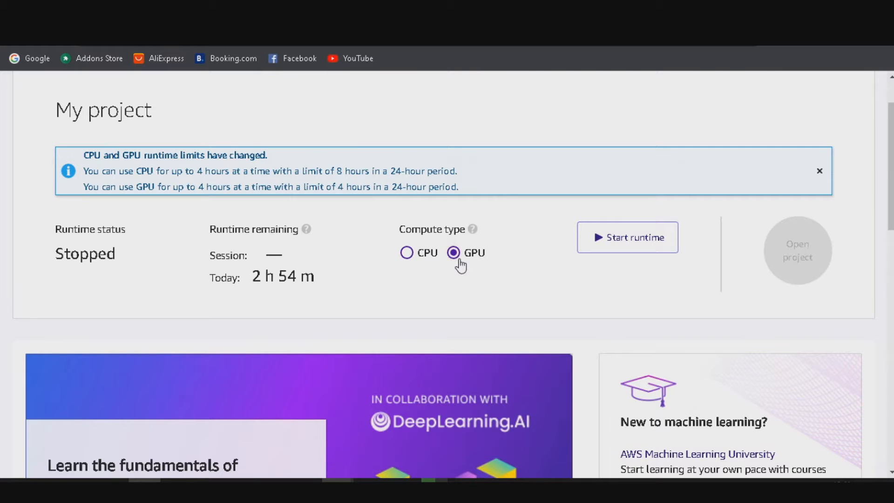
Start the project runtime and solve the verification puzzles by placing a dot at the end of the car's path
{"action": "left_click", "coordinate": [617, 251]}
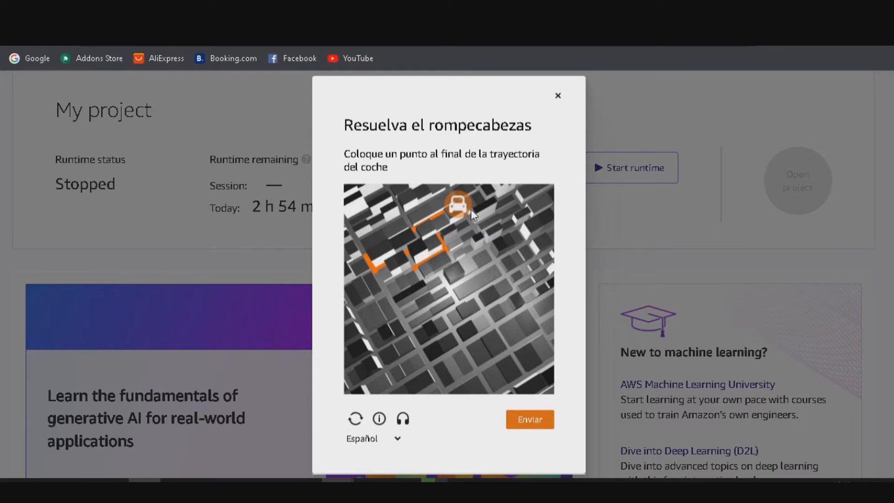
{"action": "left_click", "coordinate": [368, 269]}
{"action": "left_click", "coordinate": [539, 423]}
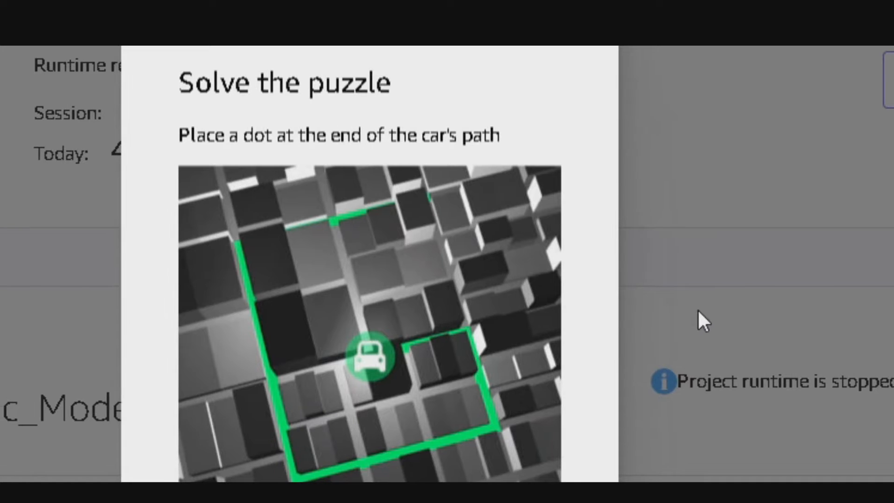
{"action": "left_click", "coordinate": [433, 202]}
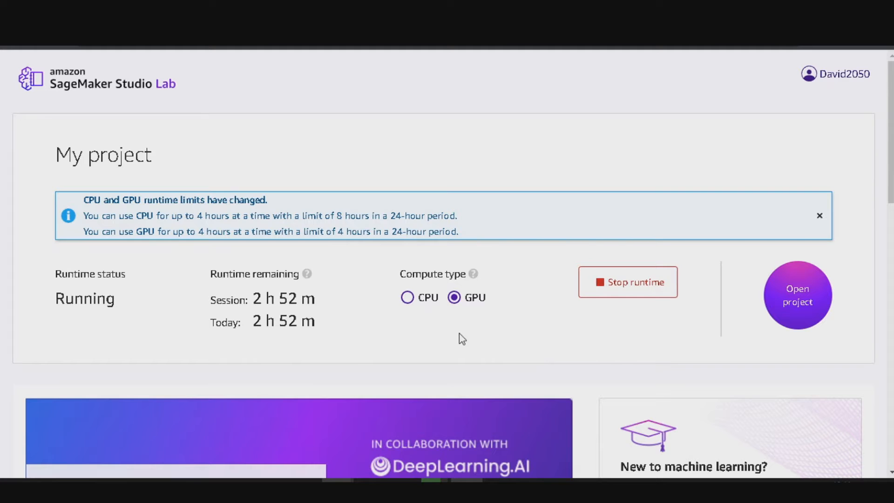
Open the running project and start a new terminal in it
{"action": "scroll", "coordinate": [461, 339], "scroll_direction": "down", "scroll_amount": 2}
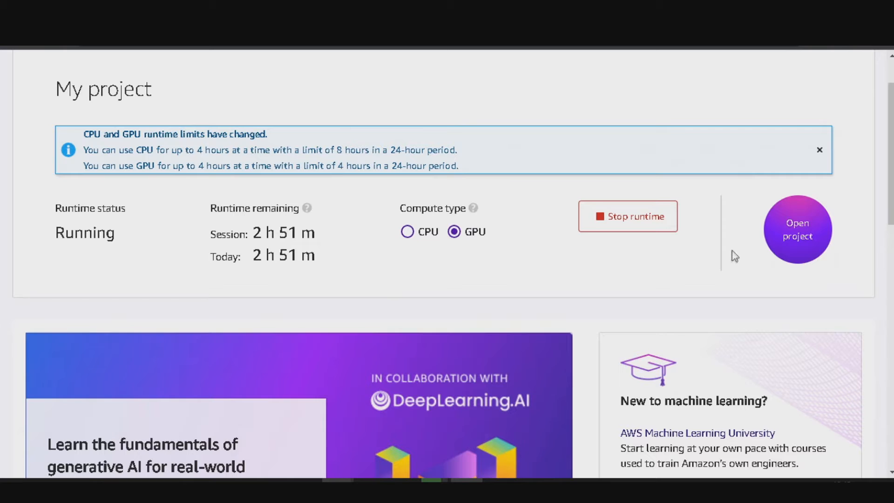
{"action": "left_click", "coordinate": [798, 243]}
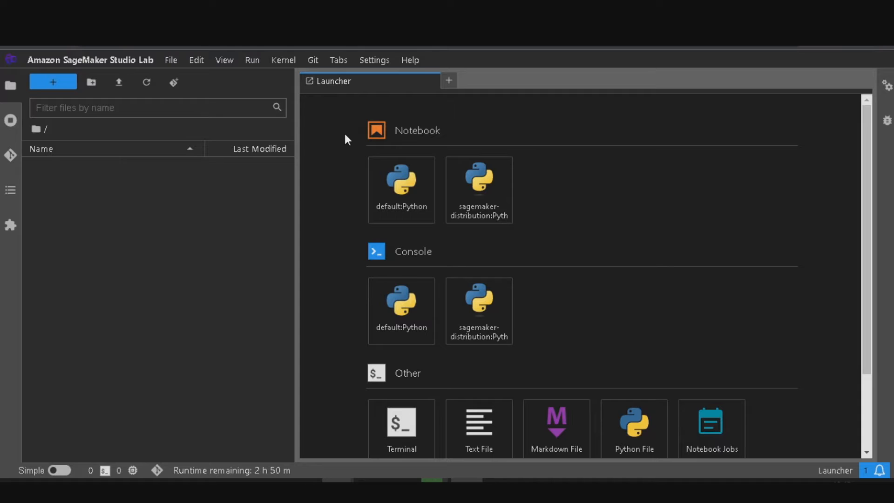
{"action": "scroll", "coordinate": [345, 136], "scroll_direction": "down", "scroll_amount": 2}
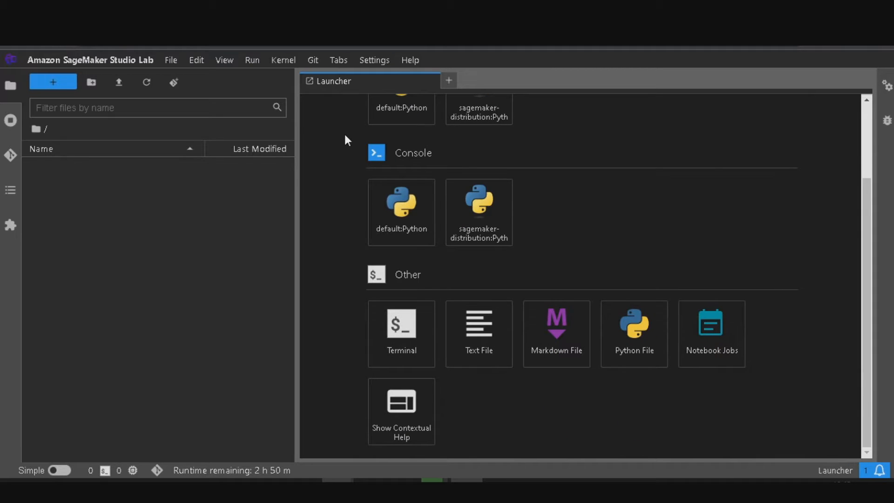
{"action": "scroll", "coordinate": [345, 135], "scroll_direction": "up", "scroll_amount": 2}
{"action": "scroll", "coordinate": [345, 133], "scroll_direction": "down", "scroll_amount": 2}
{"action": "left_click", "coordinate": [398, 334]}
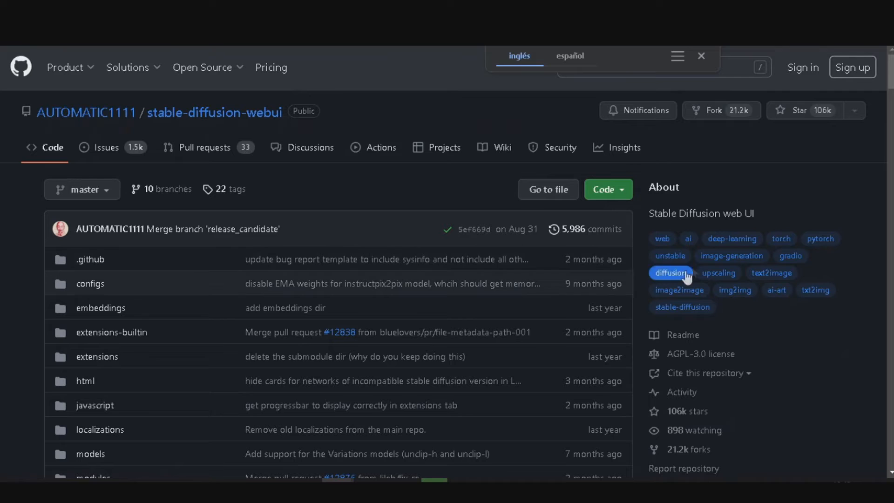
Copy the HTTPS clone URL of AUTOMATIC1111/stable-diffusion-webui from GitHub and run git clone with it in the Studio Lab terminal
{"action": "left_click", "coordinate": [619, 186]}
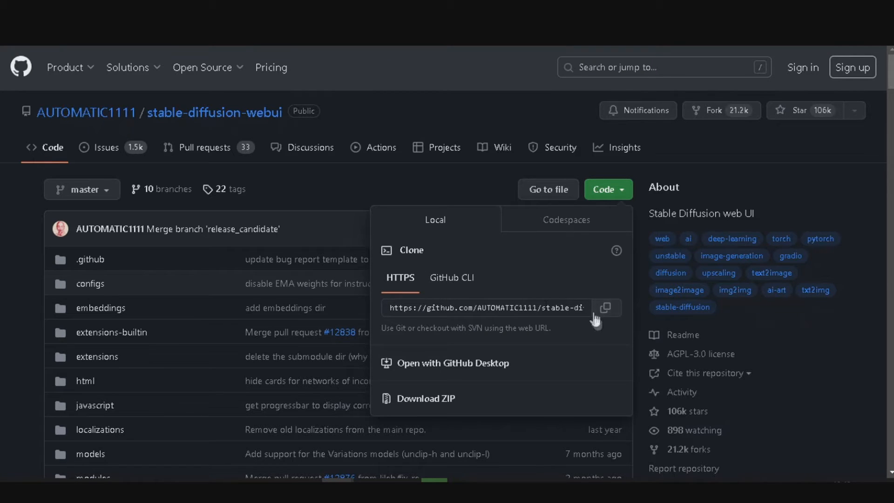
{"action": "left_click", "coordinate": [605, 309]}
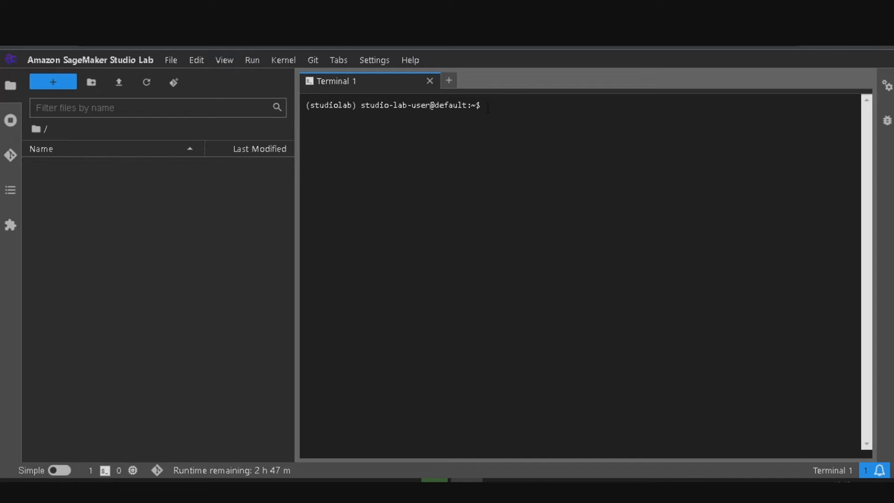
{"action": "type", "text": "git clone"}
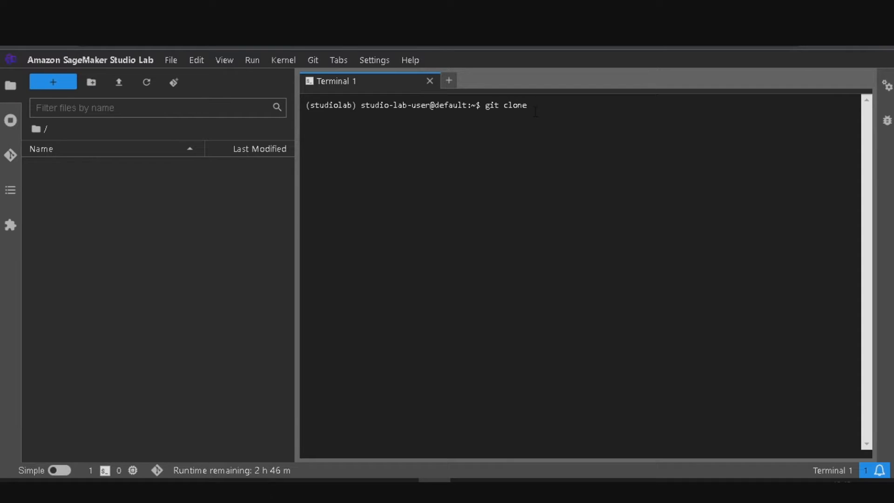
{"action": "key", "text": "ctrl+v"}
{"action": "key", "text": "Return"}
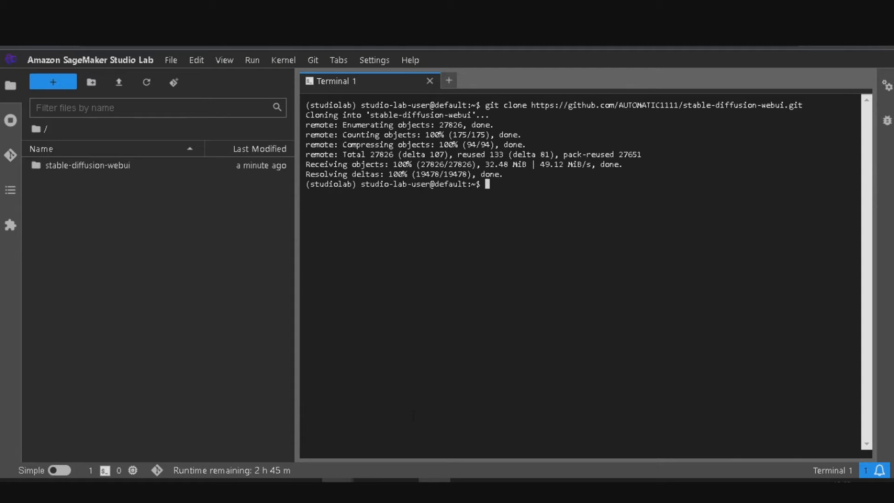
Change into the stable-diffusion-webui directory with cd, listing the files with ls before and after entering it
{"action": "type", "text": "ls"}
{"action": "key", "text": "Return"}
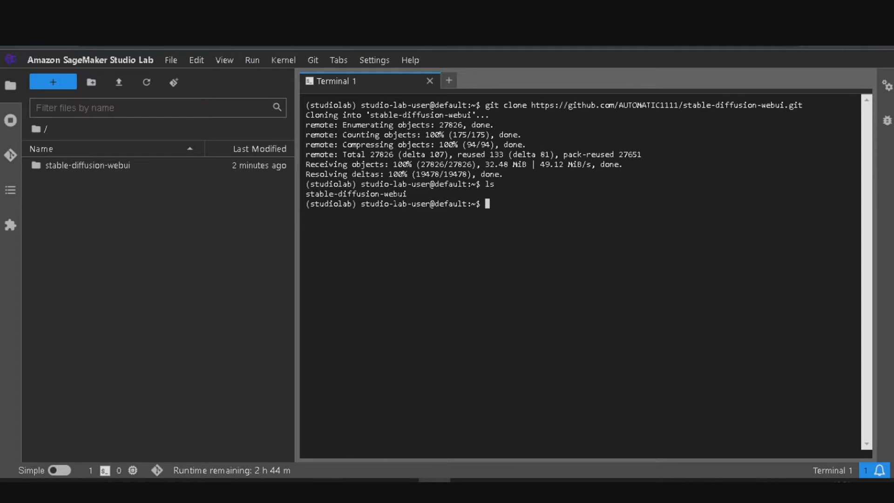
{"action": "type", "text": "cd"}
{"action": "left_click_drag", "start_coordinate": [408, 194], "coordinate": [305, 200]}
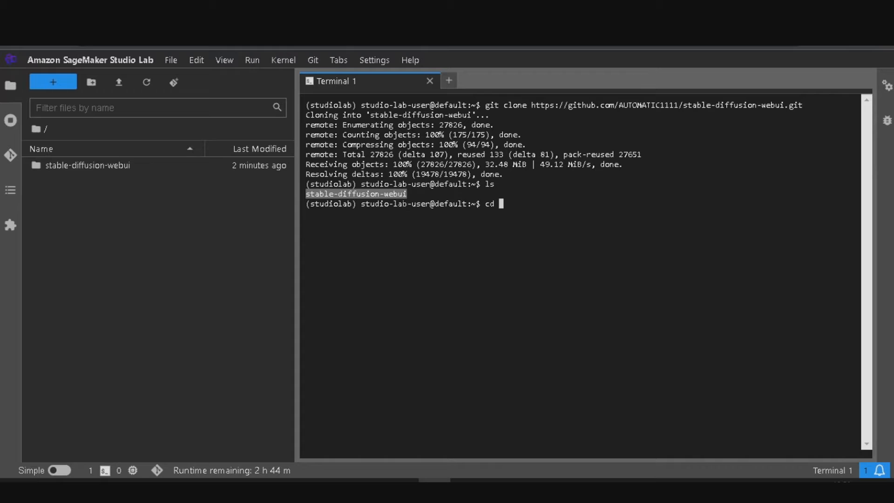
{"action": "left_click", "coordinate": [507, 204]}
{"action": "key", "text": "ctrl+v"}
{"action": "key", "text": "Return"}
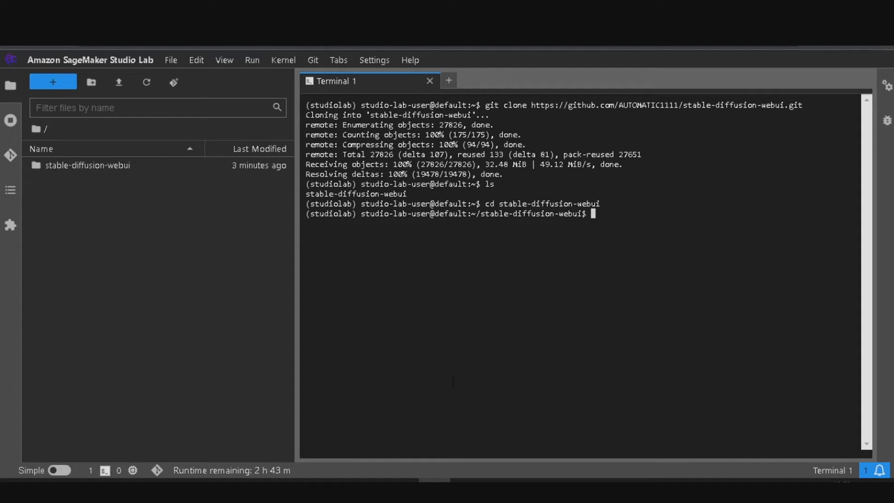
{"action": "type", "text": "ls"}
{"action": "key", "text": "Return"}
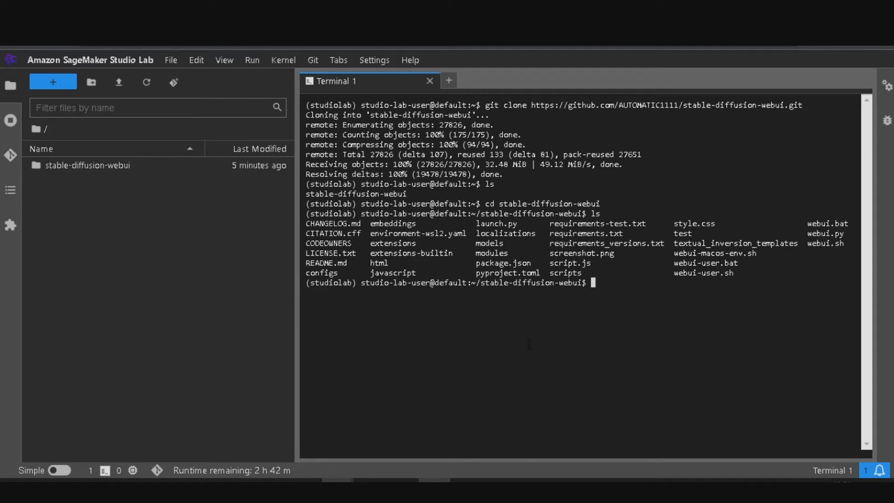
Copy "conda install glib=2.51.0 -y" from the Notepad notes and run it in the Studio Lab terminal
{"action": "key", "text": "alt+Tab"}
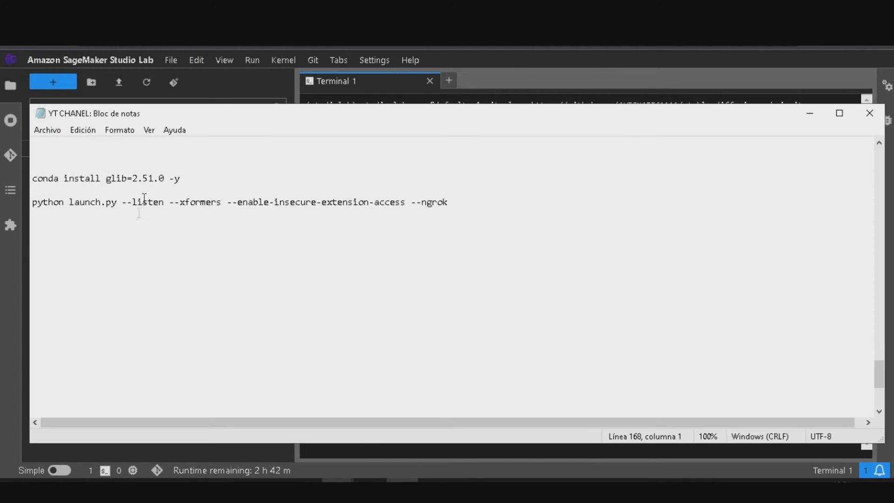
{"action": "left_click", "coordinate": [181, 179]}
{"action": "left_click_drag", "start_coordinate": [182, 179], "coordinate": [33, 178]}
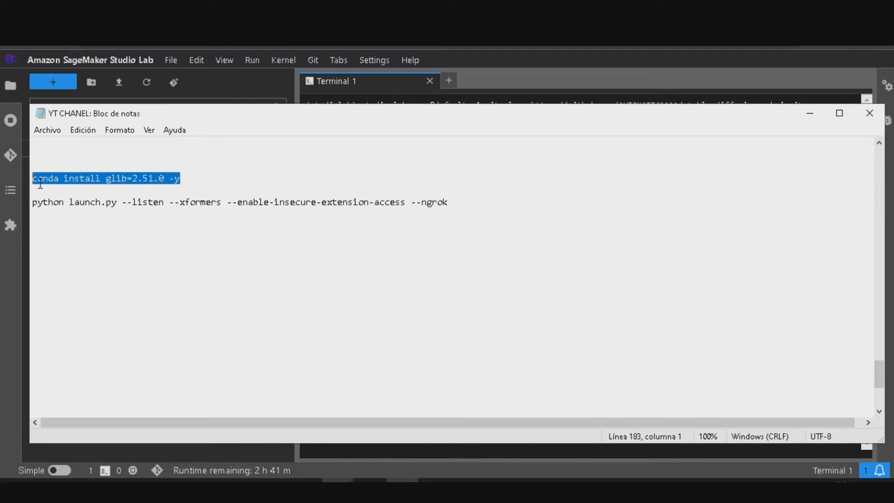
{"action": "right_click", "coordinate": [87, 178]}
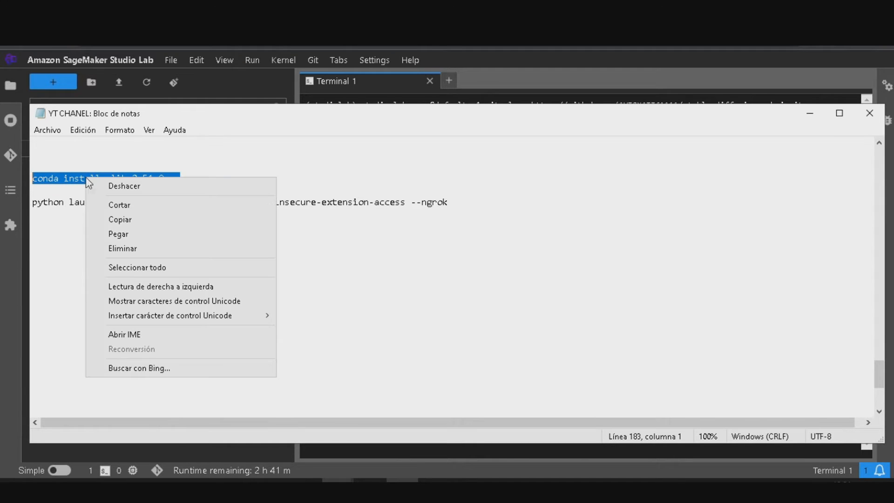
{"action": "left_click", "coordinate": [119, 219]}
{"action": "key", "text": "alt+Tab"}
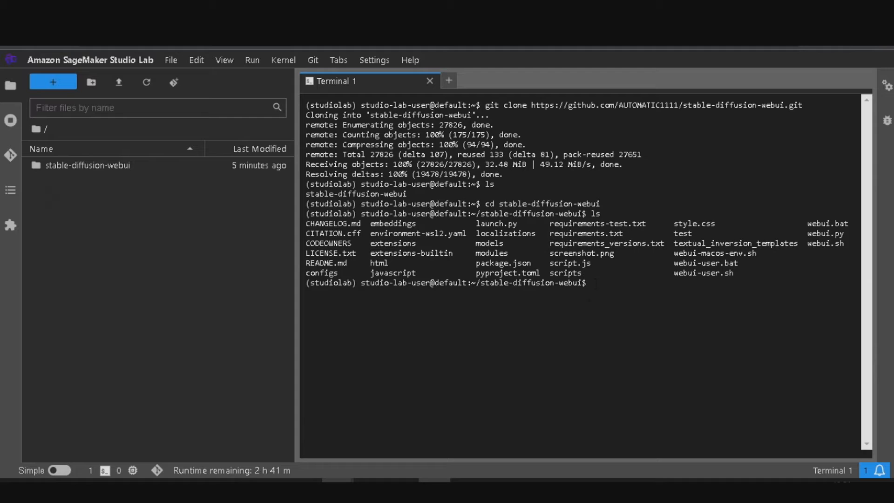
{"action": "key", "text": "ctrl+v"}
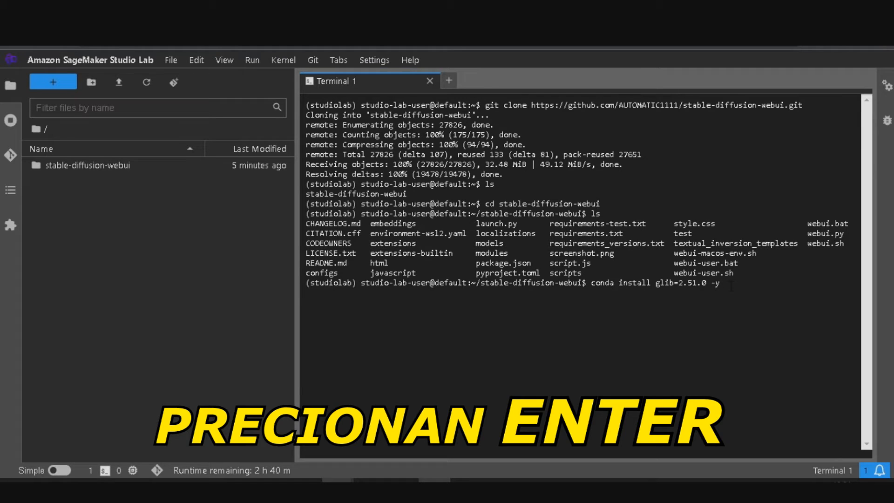
{"action": "key", "text": "Return"}
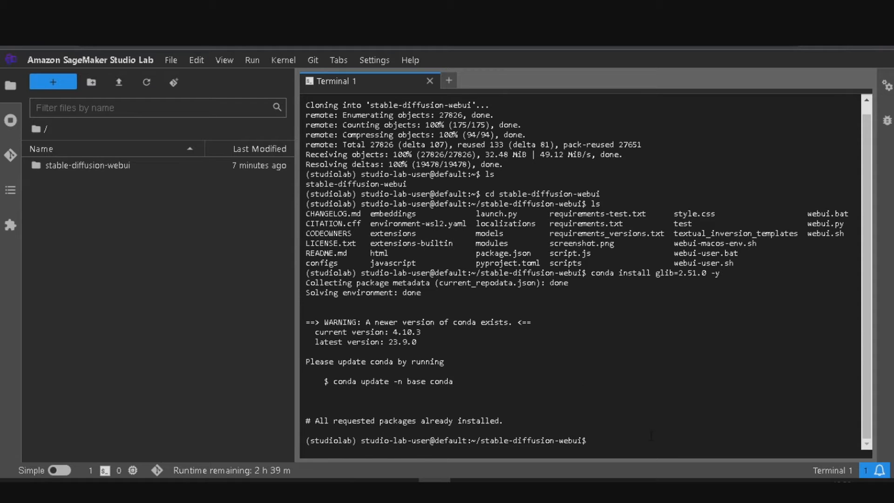
Switch to the Notepad notes and highlight the command "python launch.py --listen --xformers --enable-insecure-extension-access --ngrok"
{"action": "key", "text": "alt+Tab"}
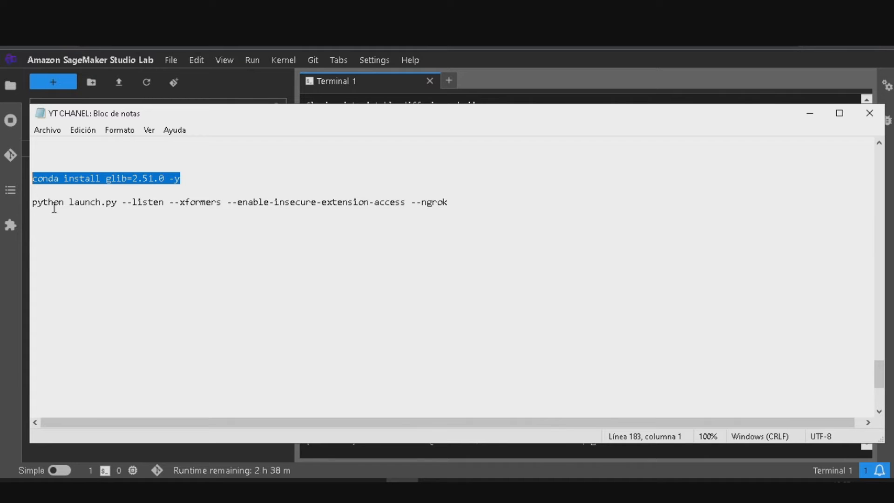
{"action": "left_click", "coordinate": [441, 192]}
{"action": "triple_click", "coordinate": [450, 202]}
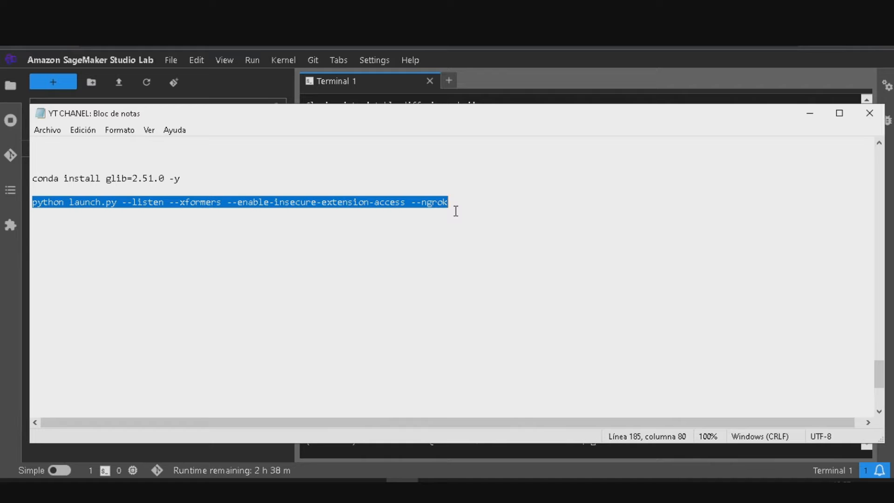
{"action": "left_click", "coordinate": [456, 211]}
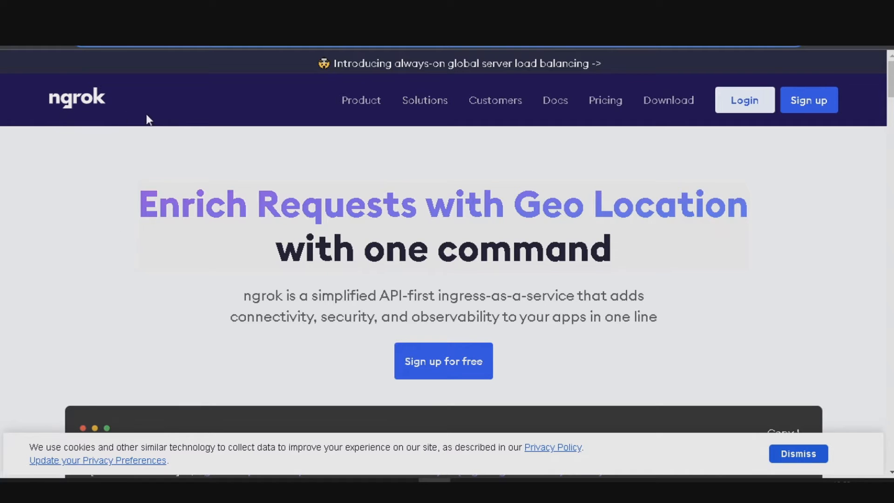
Log in to ngrok with the Google account and copy the personal authtoken from the dashboard
{"action": "scroll", "coordinate": [410, 279], "scroll_direction": "down", "scroll_amount": 2}
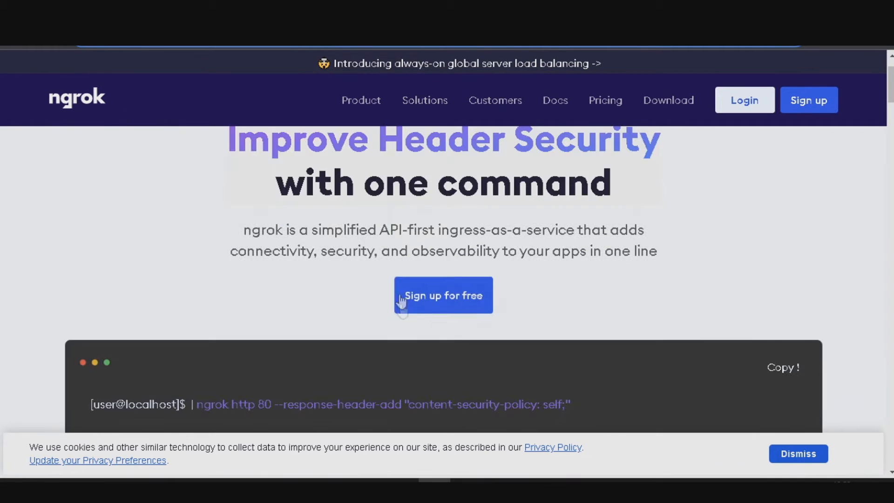
{"action": "left_click", "coordinate": [450, 299]}
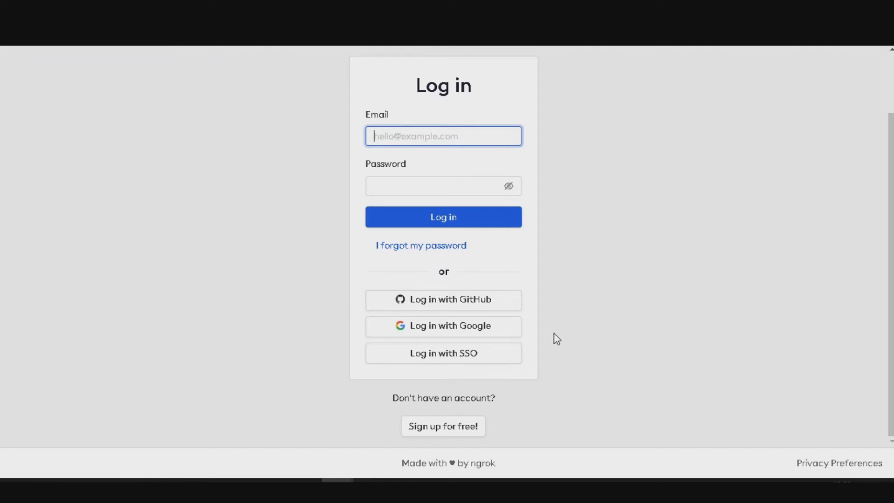
{"action": "left_click", "coordinate": [467, 332]}
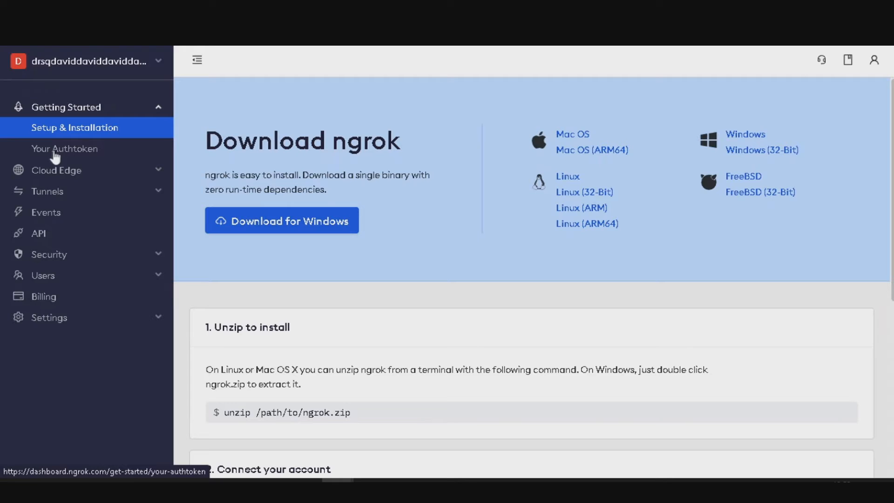
{"action": "left_click", "coordinate": [111, 155]}
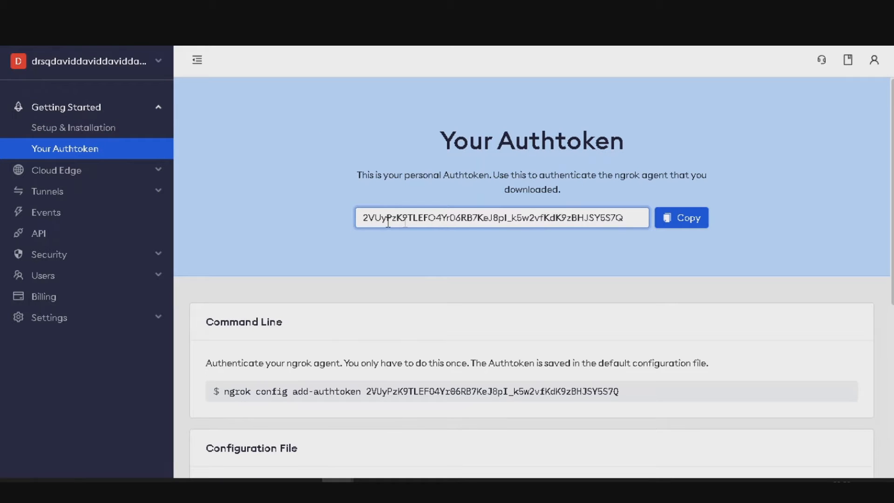
{"action": "left_click", "coordinate": [669, 228]}
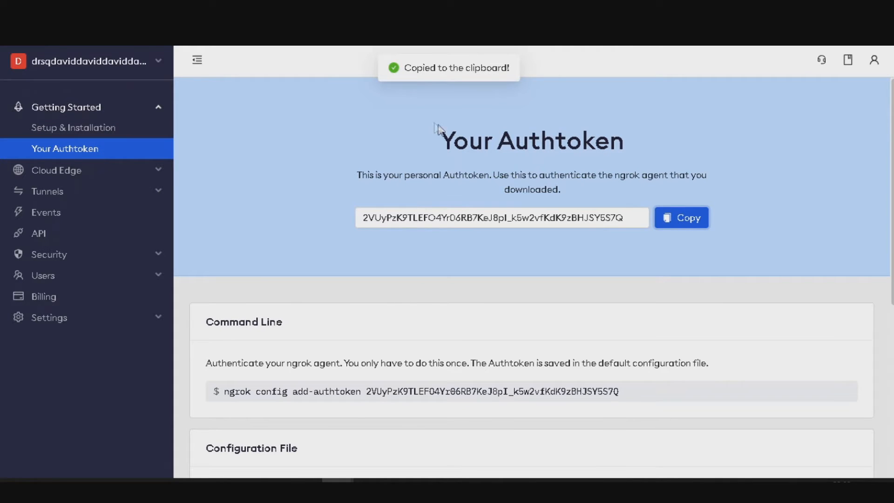
Switch to the Notepad notes and paste the ngrok authtoken after --ngrok in the launch.py command, followed by two line breaks
{"action": "key", "text": "alt+Tab"}
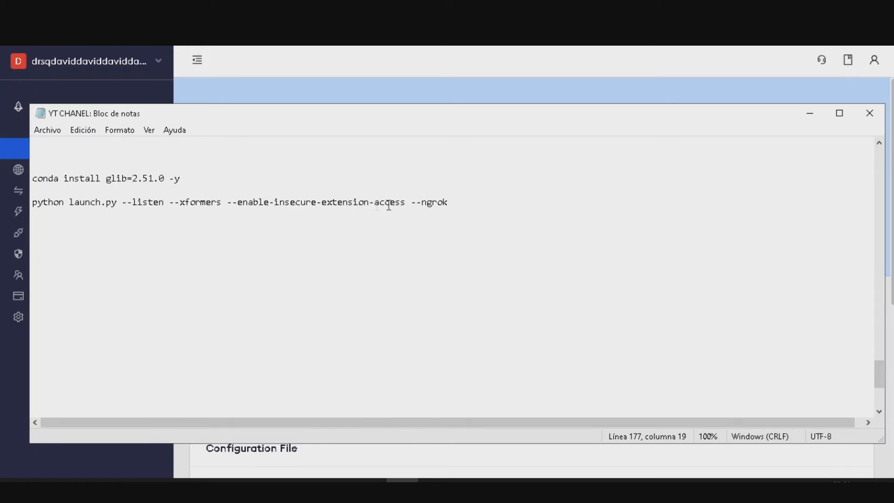
{"action": "left_click", "coordinate": [459, 203]}
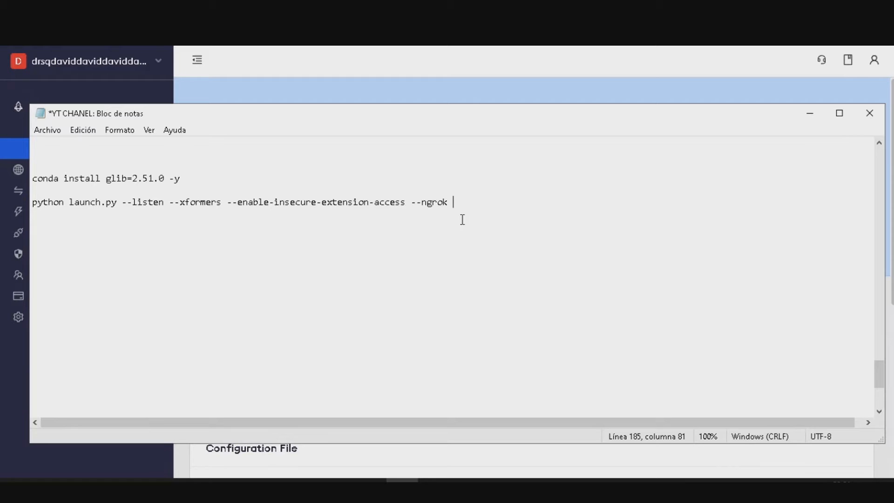
{"action": "key", "text": "ctrl+v"}
{"action": "key", "text": "Return"}
{"action": "key", "text": "Return"}
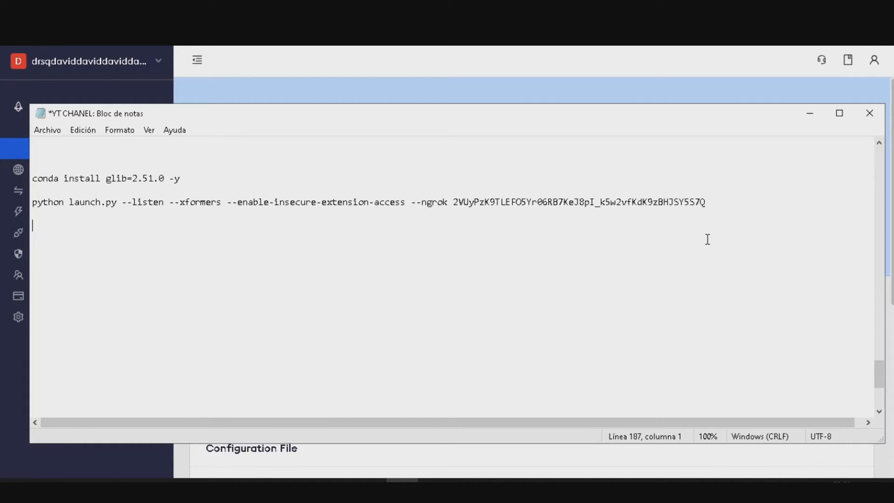
Copy the complete launch.py command with the ngrok authtoken from the Notepad notes and run it in the Studio Lab terminal
{"action": "left_click_drag", "start_coordinate": [710, 202], "coordinate": [616, 203]}
{"action": "left_click", "coordinate": [83, 212]}
{"action": "key", "text": "shift+Up"}
{"action": "key", "text": "alt+Tab"}
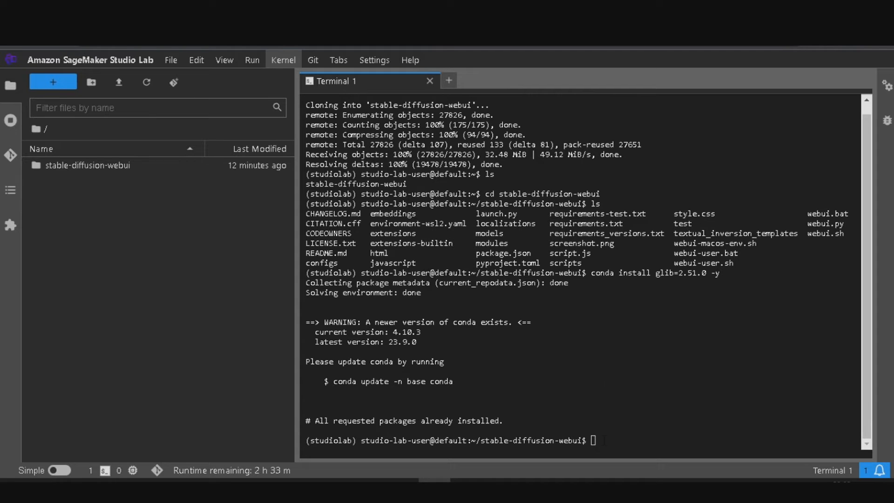
{"action": "left_click", "coordinate": [659, 446]}
{"action": "key", "text": "ctrl+v"}
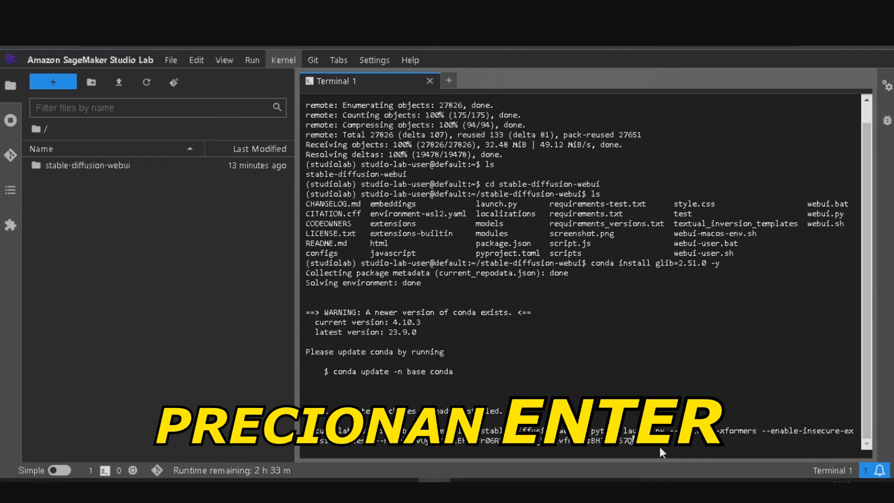
{"action": "key", "text": "Return"}
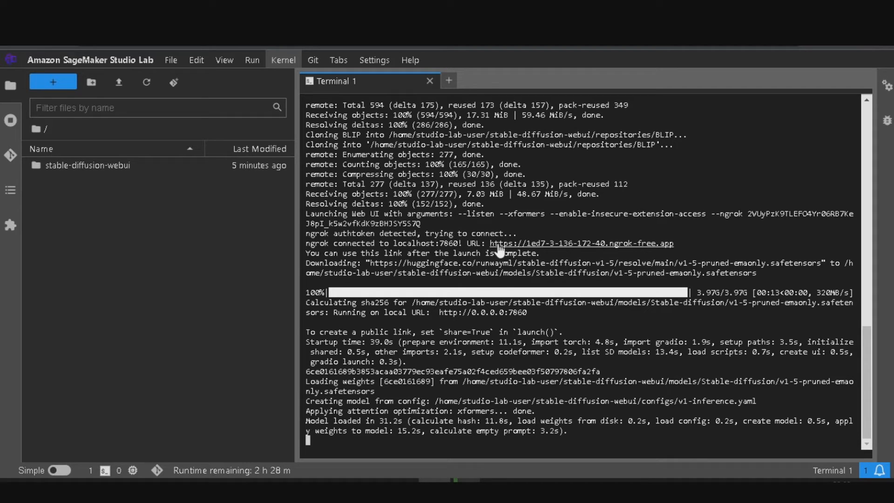
Open the ngrok-free.app URL from the terminal output in the browser and continue past the ngrok notice to the site
{"action": "left_click_drag", "start_coordinate": [490, 243], "coordinate": [673, 243]}
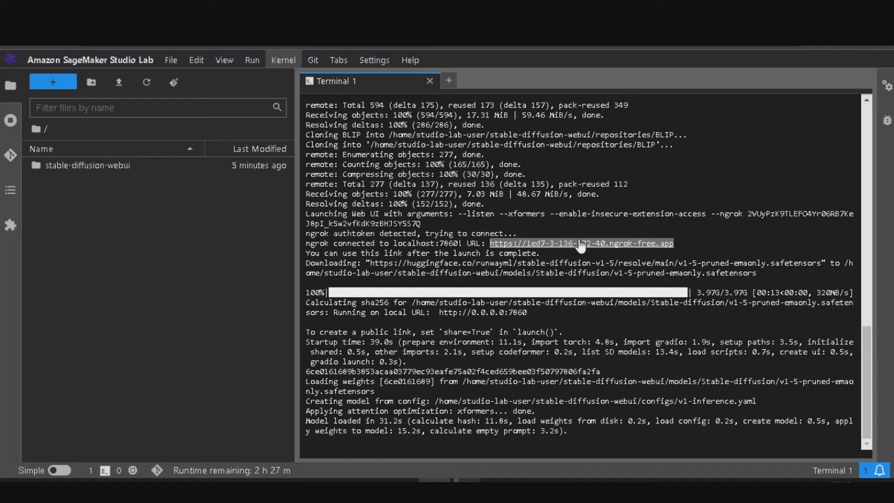
{"action": "right_click", "coordinate": [577, 245]}
{"action": "left_click", "coordinate": [577, 252]}
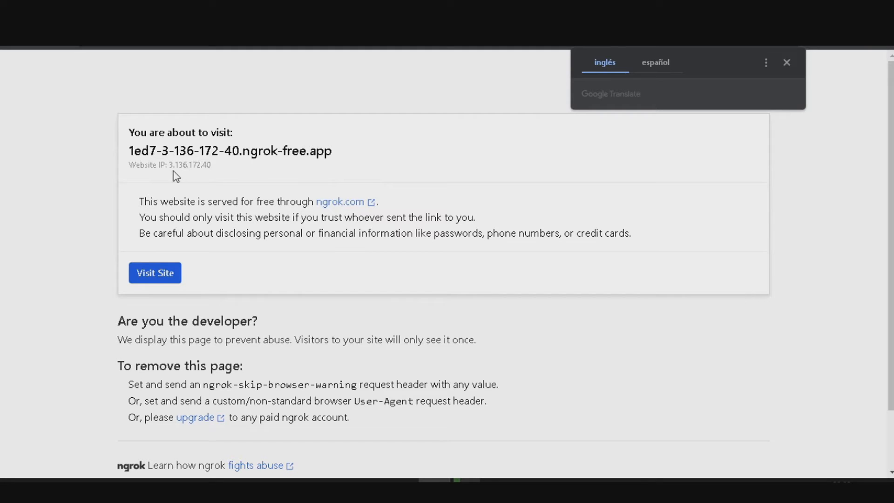
{"action": "scroll", "coordinate": [340, 202], "scroll_direction": "down", "scroll_amount": 2}
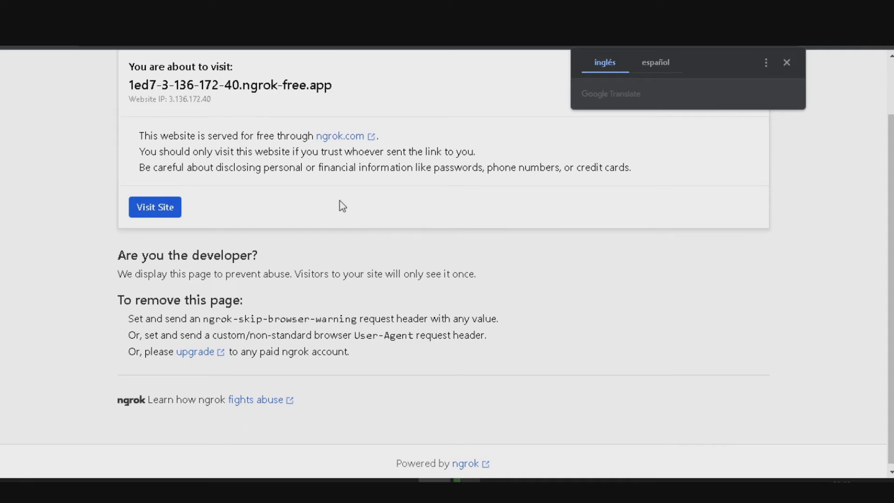
{"action": "left_click", "coordinate": [160, 215]}
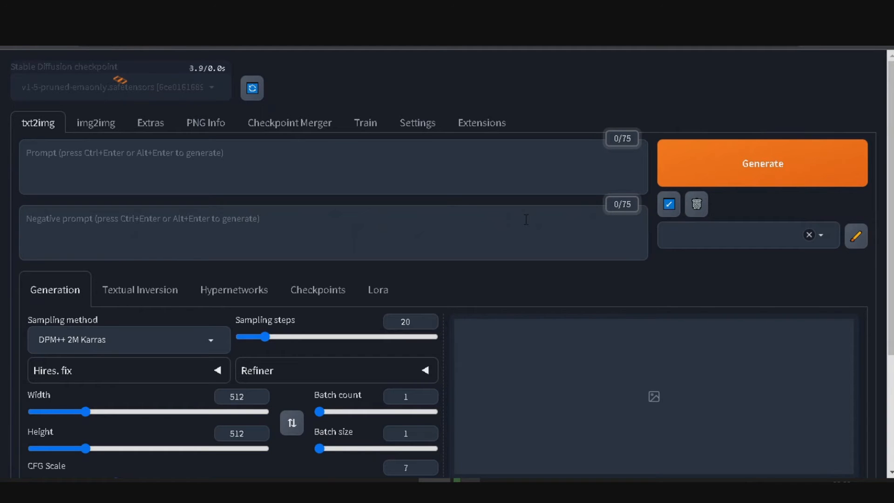
Look over the txt2img generation settings, the available checkpoints, and the Textual Inversion and Lora sections
{"action": "scroll", "coordinate": [525, 219], "scroll_direction": "down", "scroll_amount": 3}
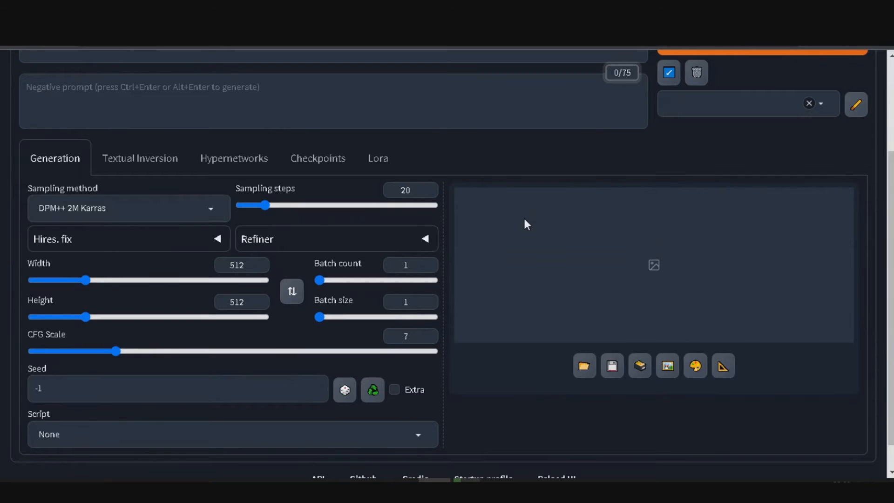
{"action": "scroll", "coordinate": [525, 224], "scroll_direction": "up", "scroll_amount": 3}
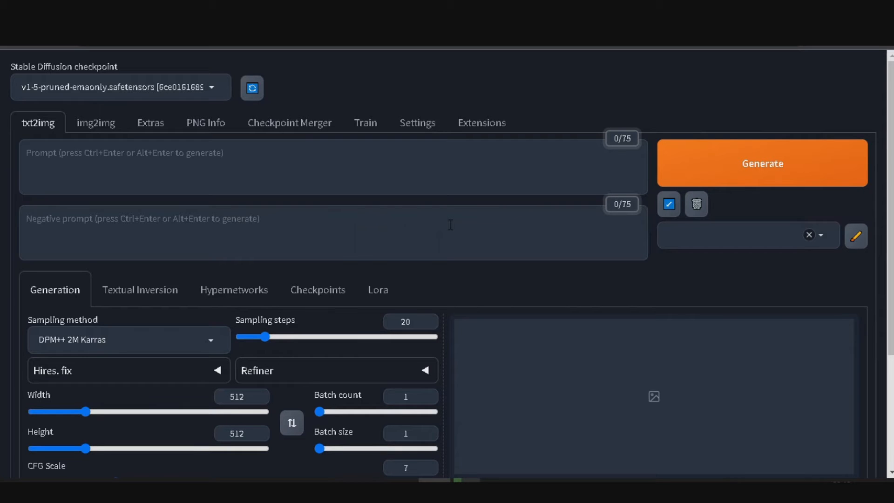
{"action": "scroll", "coordinate": [444, 242], "scroll_direction": "down", "scroll_amount": 3}
{"action": "left_click", "coordinate": [212, 90]}
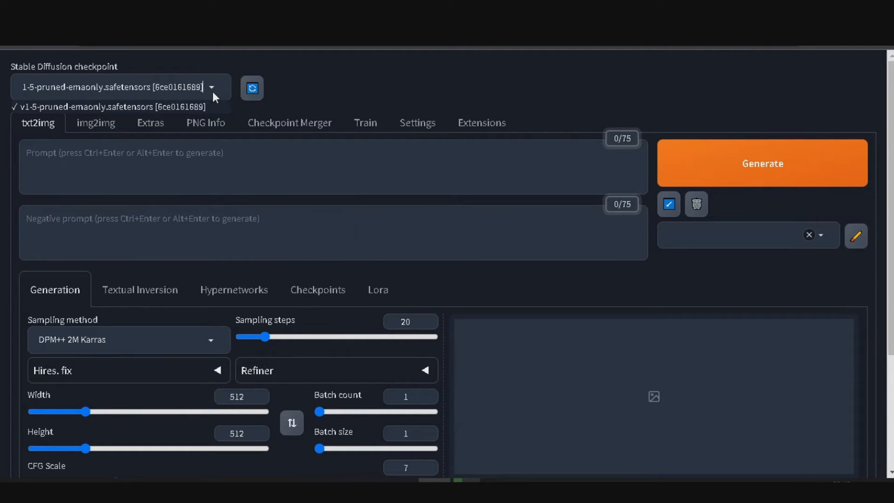
{"action": "left_click", "coordinate": [158, 296]}
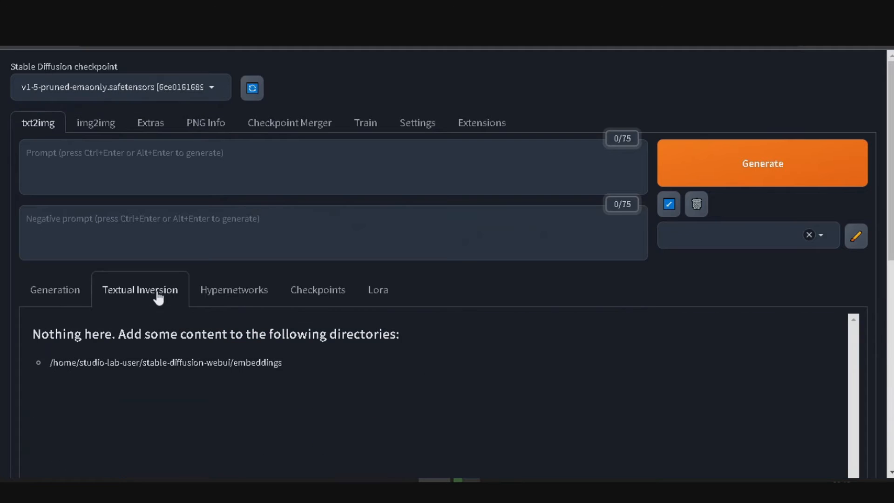
{"action": "left_click", "coordinate": [379, 297]}
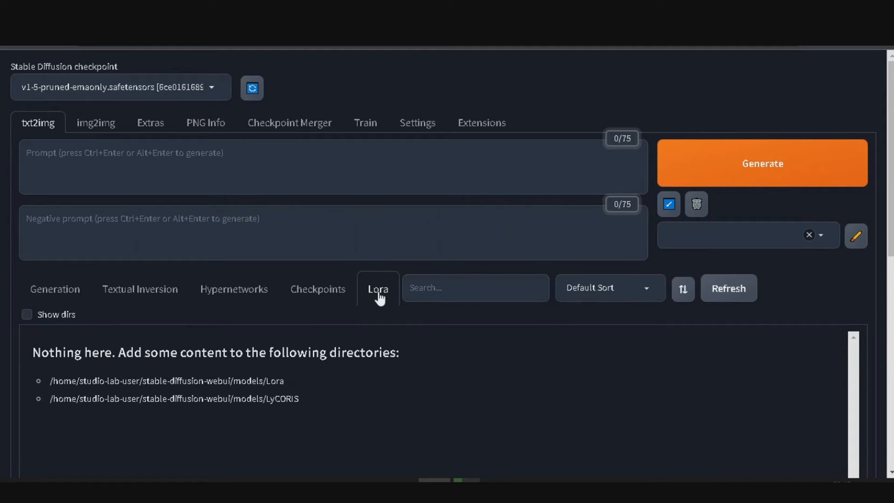
Copy the HTTPS clone URL of etherealxx/batchlinks-webui from GitHub and install it as a web UI extension from that URL
{"action": "left_click", "coordinate": [480, 131]}
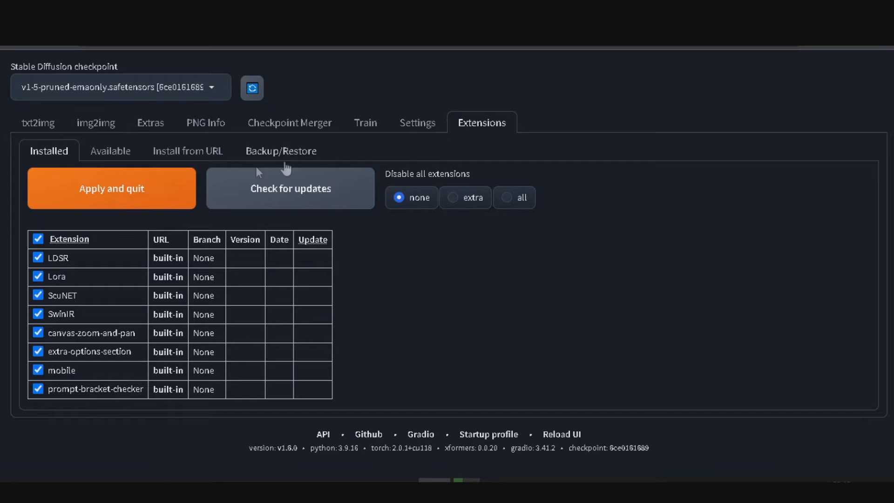
{"action": "left_click", "coordinate": [188, 151]}
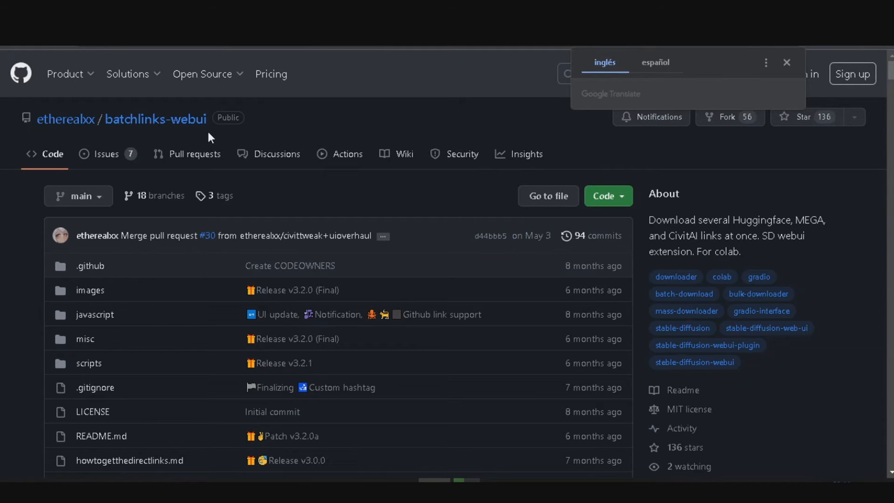
{"action": "left_click", "coordinate": [621, 197]}
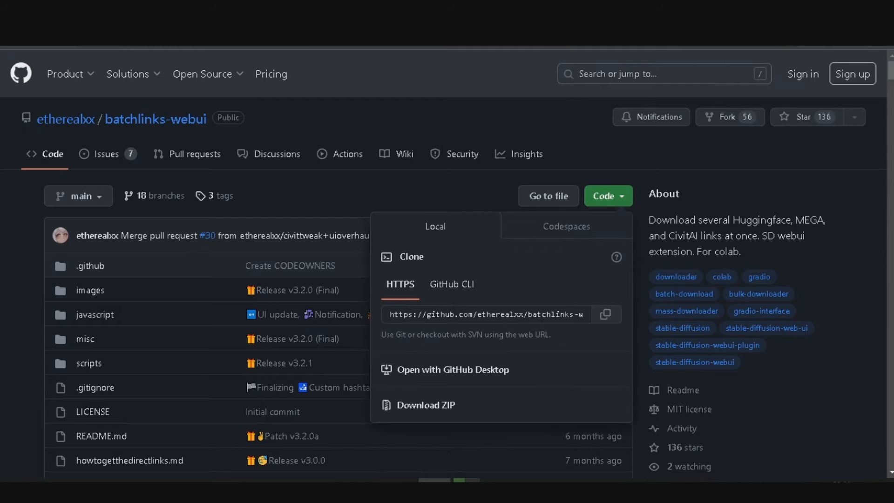
{"action": "left_click", "coordinate": [605, 313]}
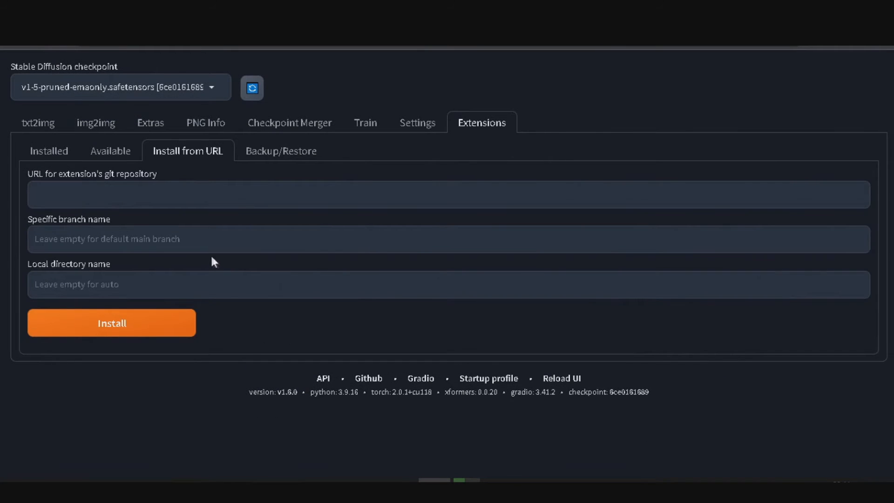
{"action": "left_click", "coordinate": [123, 197]}
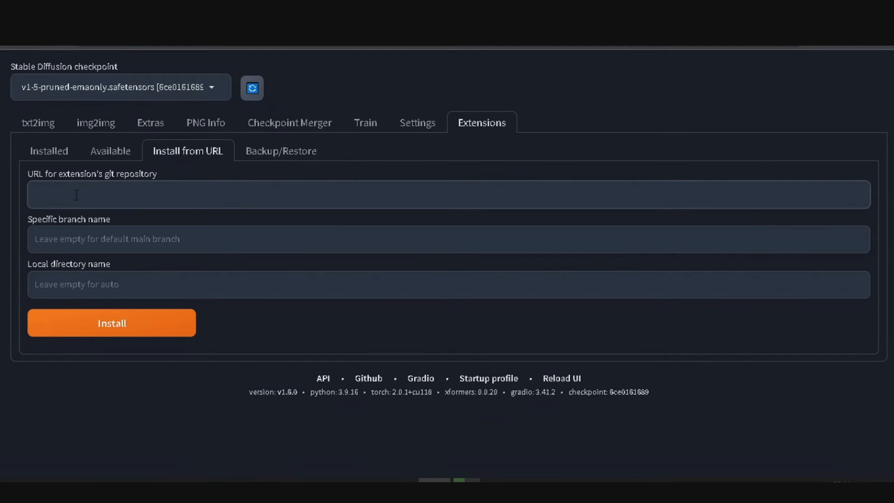
{"action": "key", "text": "ctrl+v"}
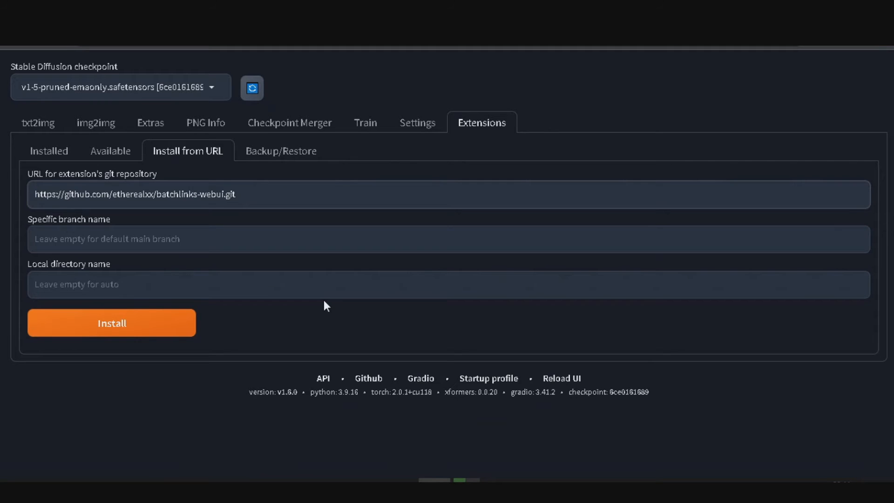
{"action": "left_click", "coordinate": [186, 324]}
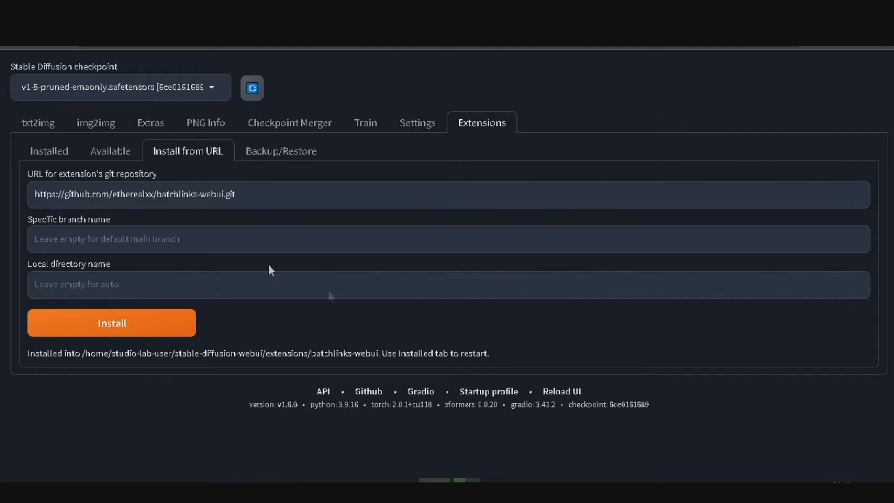
Apply the changes to the installed extensions and quit the web UI, dismissing the browser's translation prompt
{"action": "left_click", "coordinate": [61, 157]}
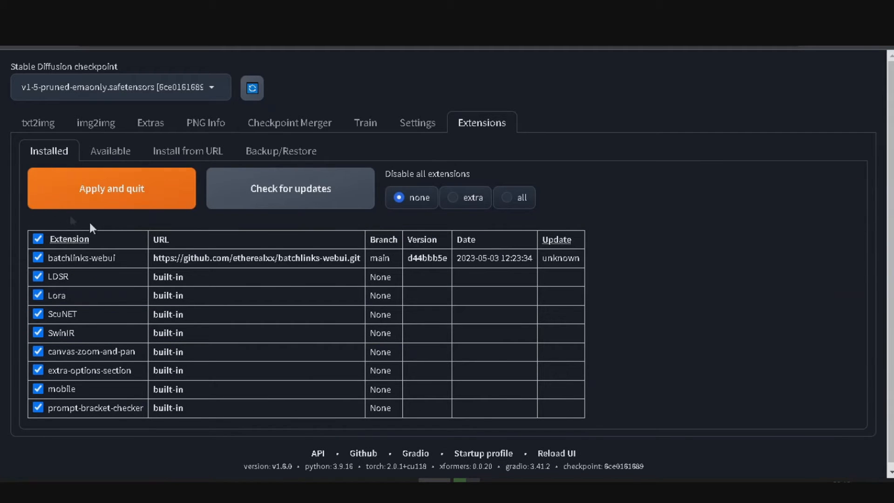
{"action": "left_click", "coordinate": [132, 197]}
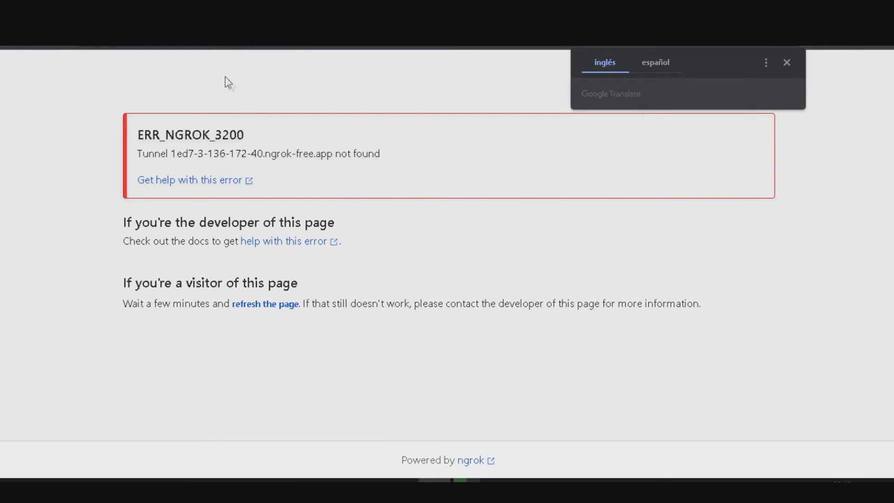
{"action": "left_click", "coordinate": [392, 202]}
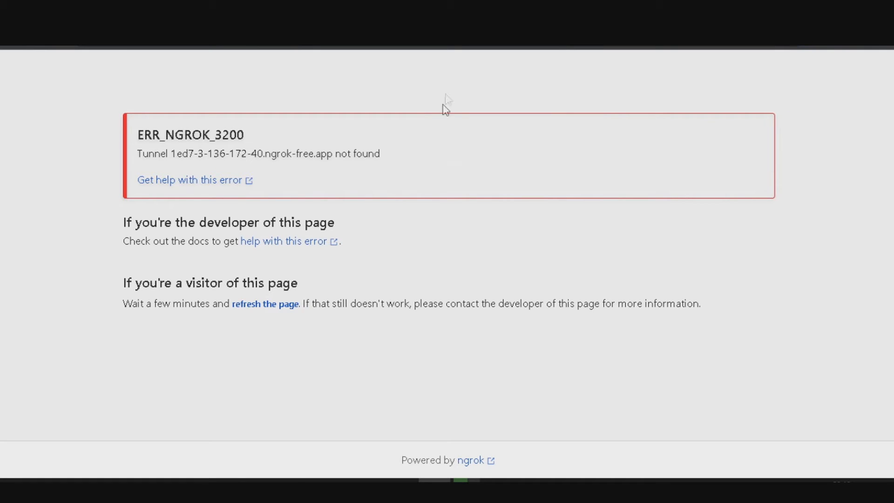
Copy the launch.py command with --listen, --xformers, --enable-insecure-extension-access and the ngrok token from the Notepad notes and run it in the SageMaker Studio Lab terminal
{"action": "key", "text": "ctrl+shift+Tab"}
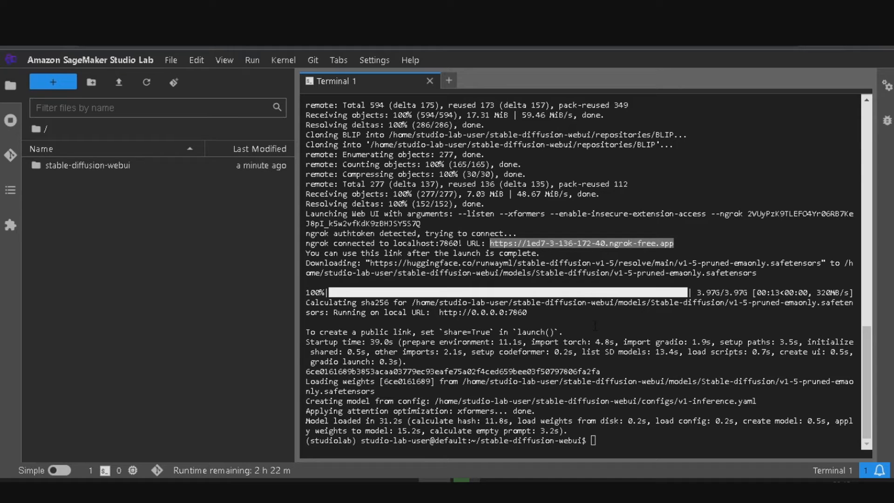
{"action": "key", "text": "alt+Tab"}
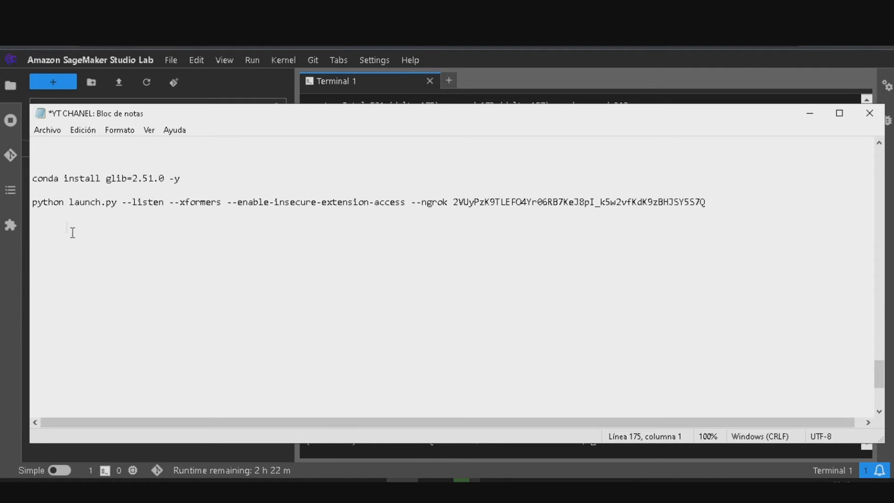
{"action": "left_click_drag", "start_coordinate": [33, 202], "coordinate": [722, 203]}
{"action": "key", "text": "ctrl+c"}
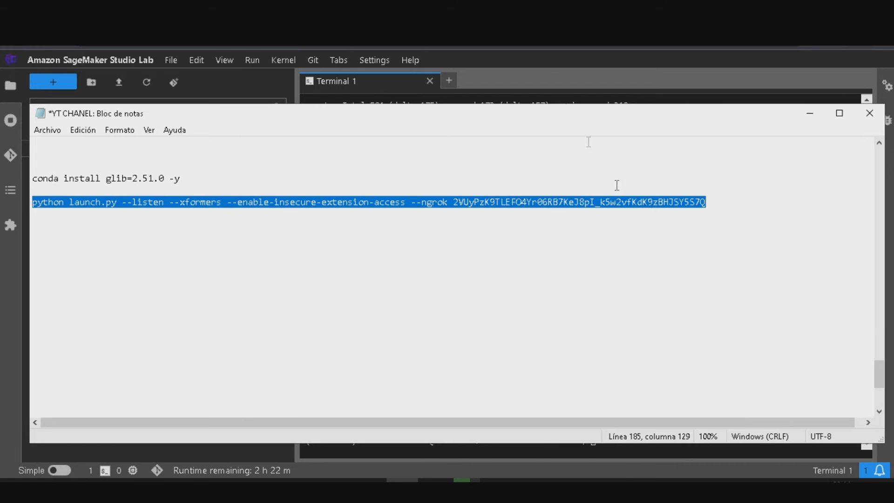
{"action": "left_click", "coordinate": [615, 463]}
{"action": "left_click", "coordinate": [636, 447]}
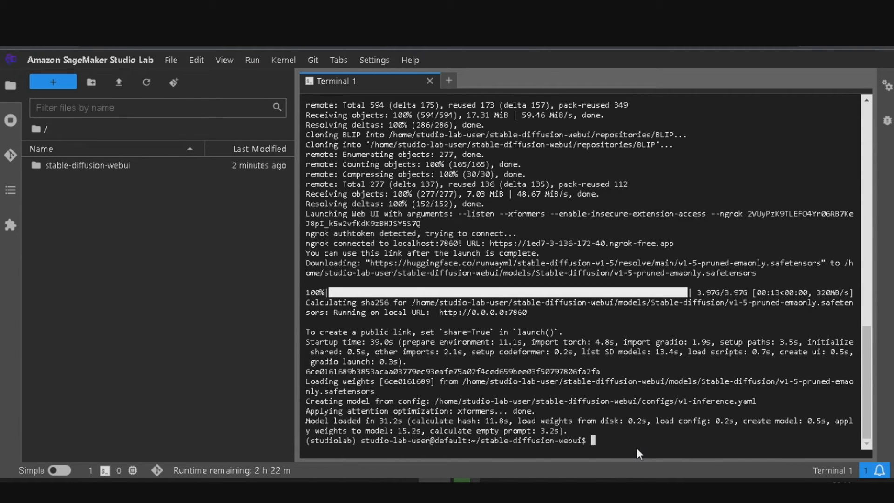
{"action": "key", "text": "ctrl+v"}
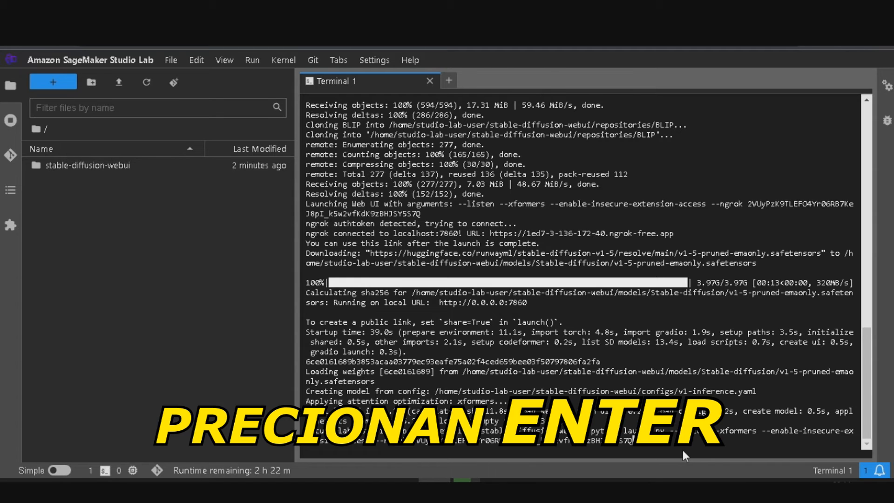
{"action": "key", "text": "Return"}
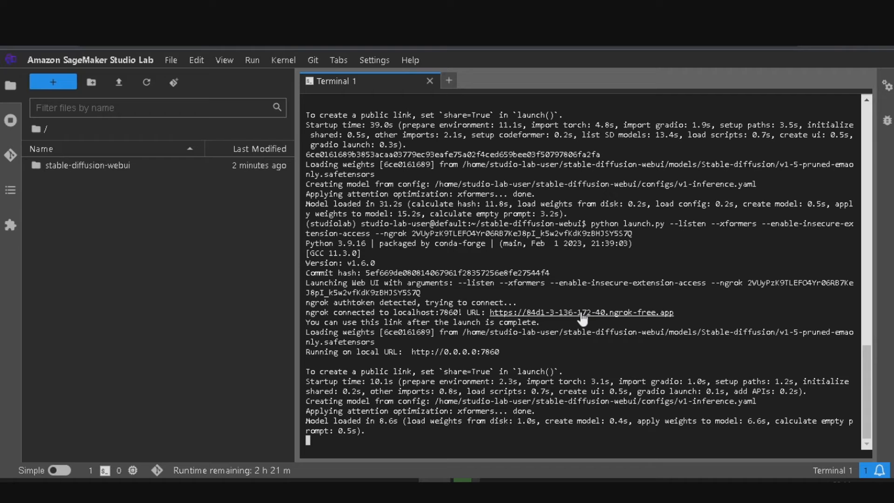
Open the new ngrok-free.app URL from the terminal output, continue past the ngrok notice, and go to the Batchlinks Downloader
{"action": "double_click", "coordinate": [559, 315]}
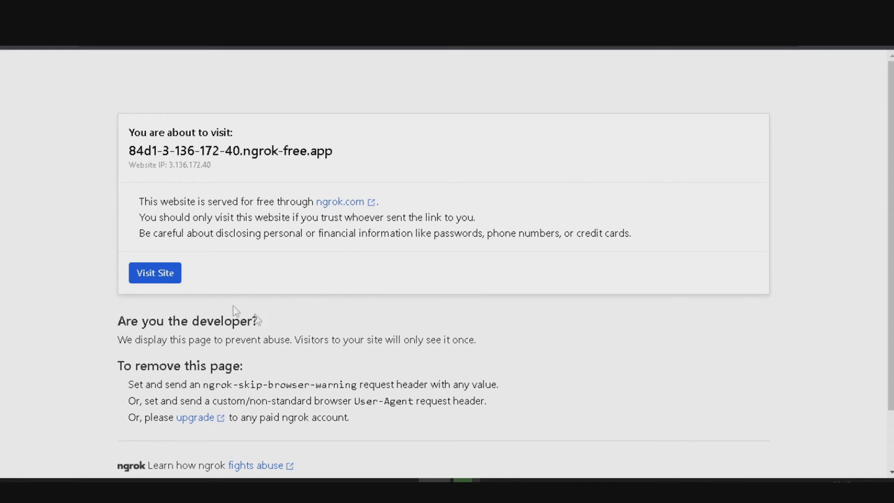
{"action": "left_click", "coordinate": [173, 280]}
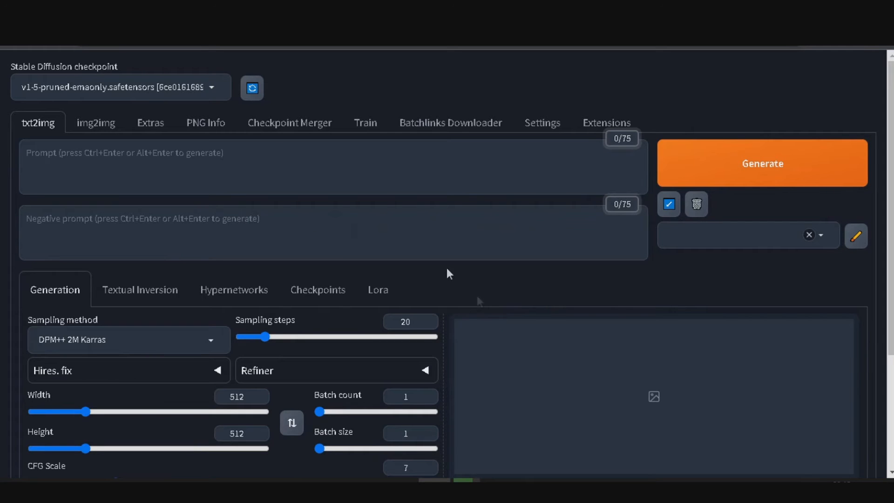
{"action": "left_click", "coordinate": [470, 126]}
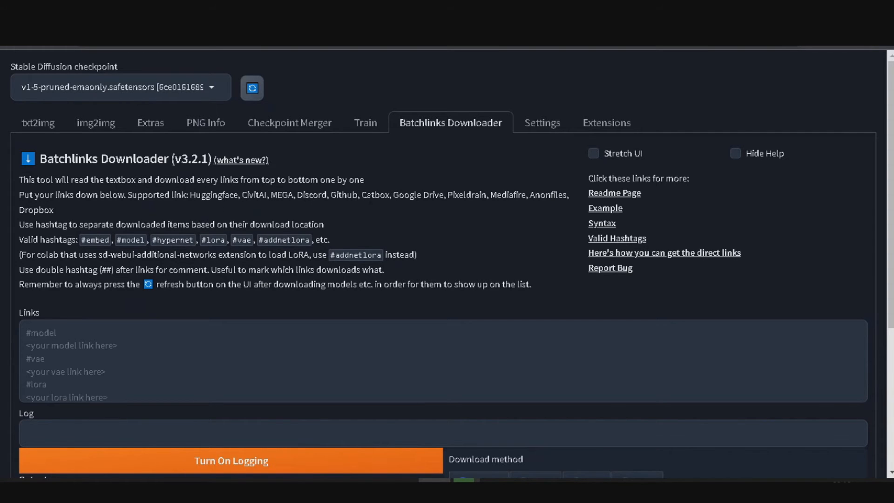
Copy the #model hashtag from the help text into the Batchlinks links box and start a new line below it
{"action": "scroll", "coordinate": [301, 264], "scroll_direction": "down", "scroll_amount": 2}
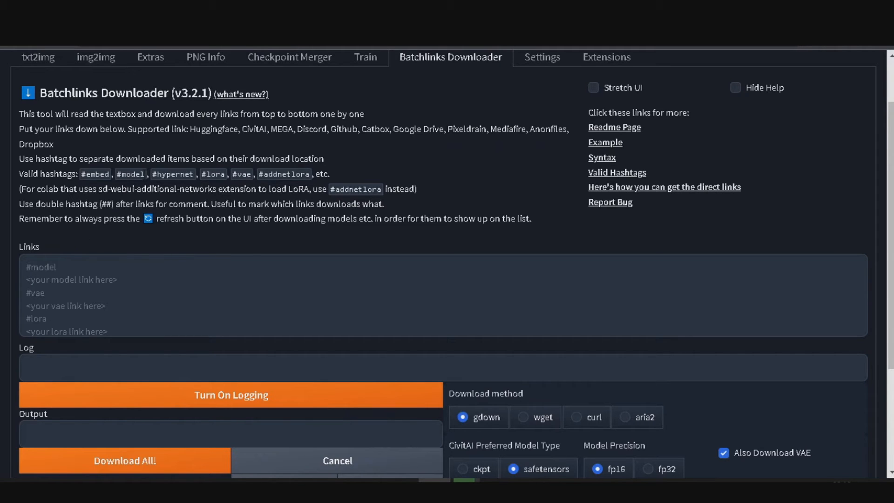
{"action": "right_click", "coordinate": [131, 174]}
{"action": "left_click", "coordinate": [158, 182]}
{"action": "left_click", "coordinate": [47, 269]}
{"action": "key", "text": "ctrl+v"}
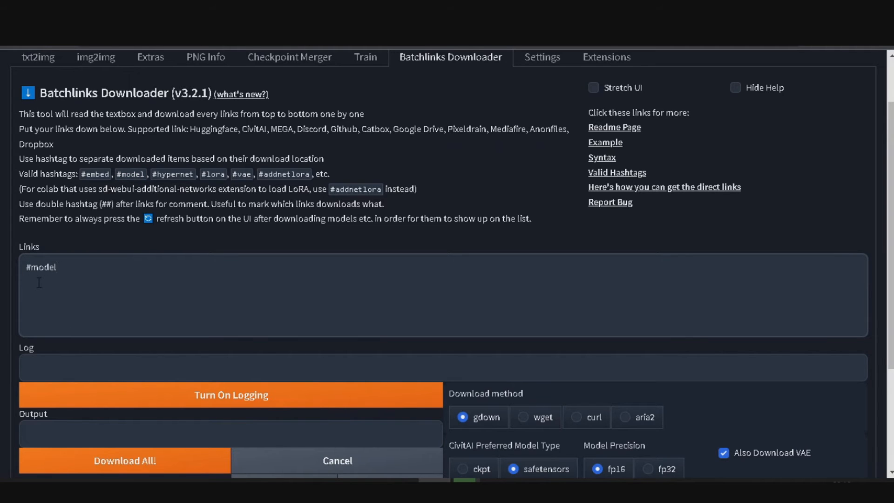
{"action": "key", "text": "Return"}
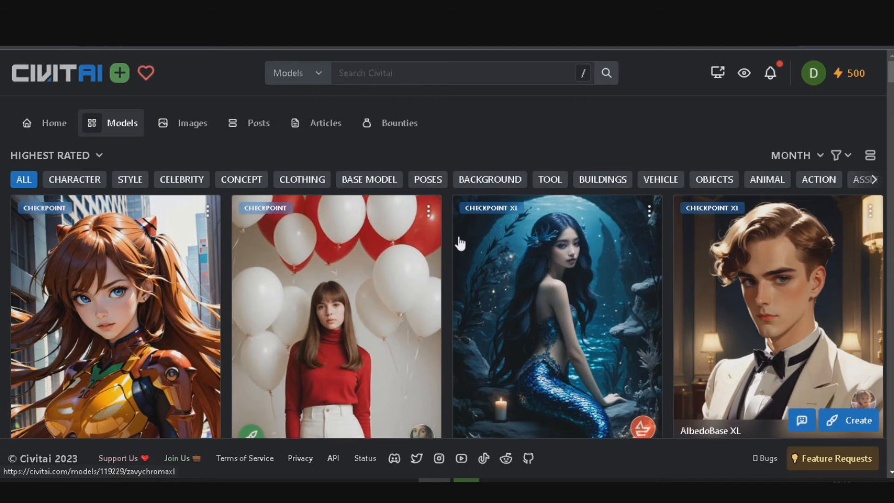
Copy the download link of the Aniverse THX Ed. (1.4) - Pruned checkpoint from Civitai and paste it under #model in the links box
{"action": "scroll", "coordinate": [456, 240], "scroll_direction": "down", "scroll_amount": 1}
{"action": "scroll", "coordinate": [448, 244], "scroll_direction": "down", "scroll_amount": 2}
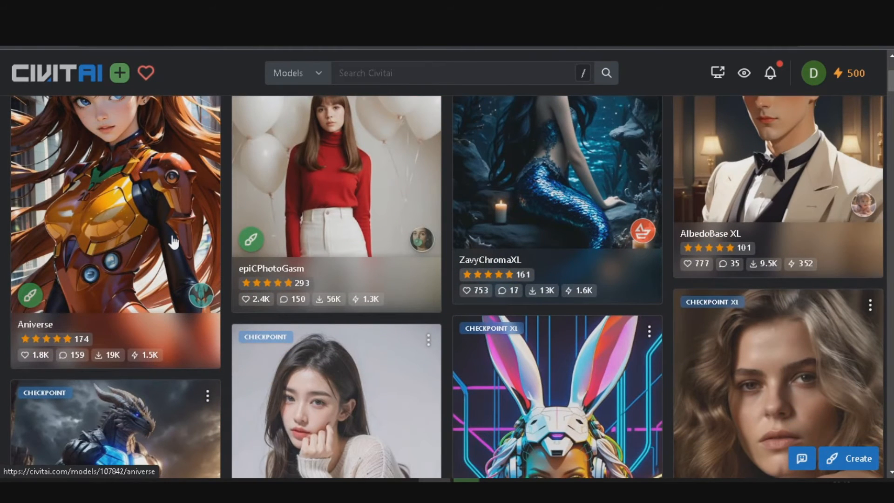
{"action": "left_click", "coordinate": [144, 217]}
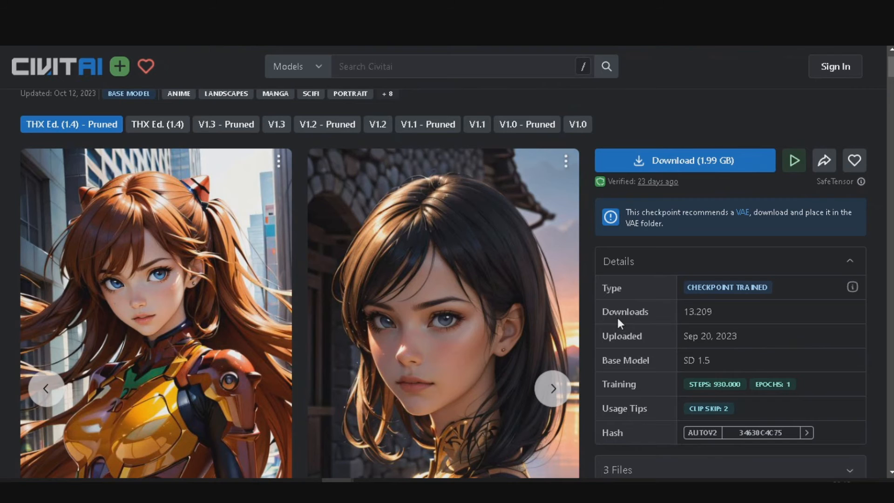
{"action": "right_click", "coordinate": [708, 154]}
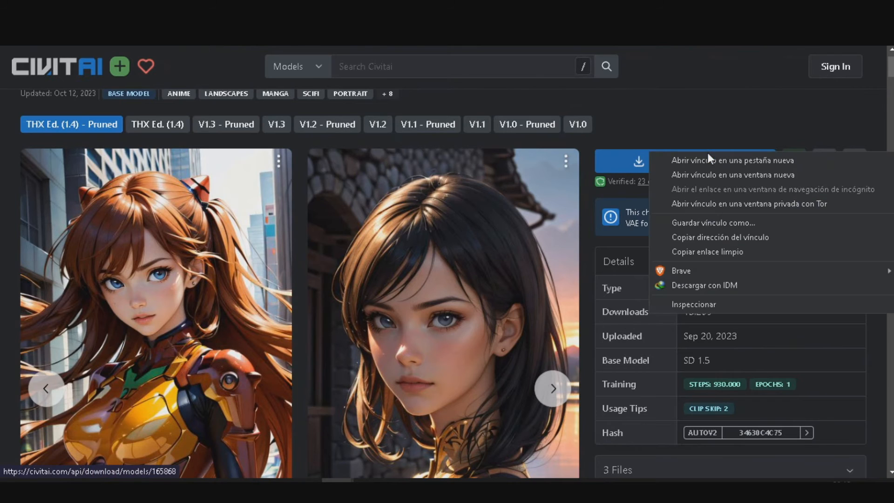
{"action": "left_click", "coordinate": [685, 237]}
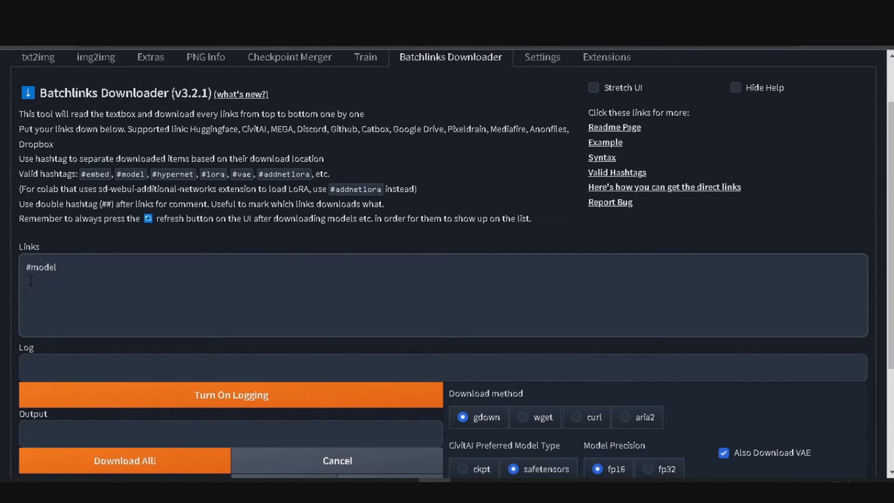
{"action": "type", "text": "https://civitai.com/api/download/models/165868"}
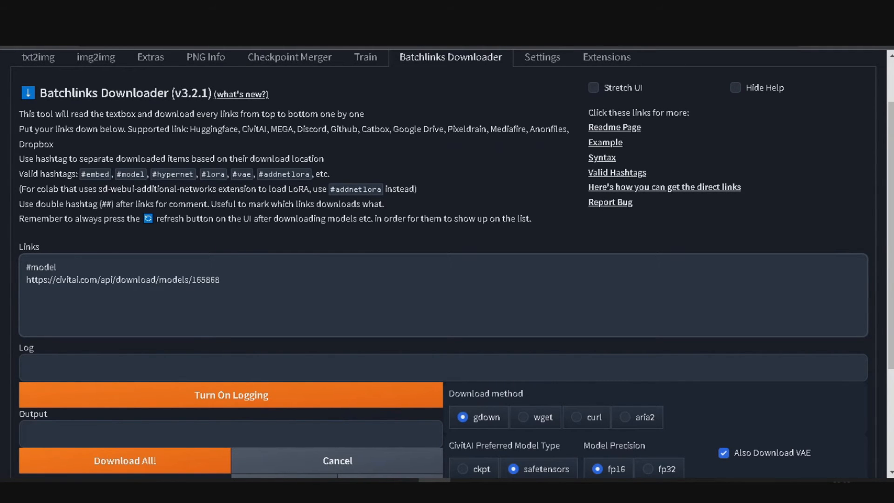
Copy the #vae hashtag from the help text onto a new line below the model link
{"action": "left_click_drag", "start_coordinate": [233, 174], "coordinate": [251, 174]}
{"action": "key", "text": "ctrl+c"}
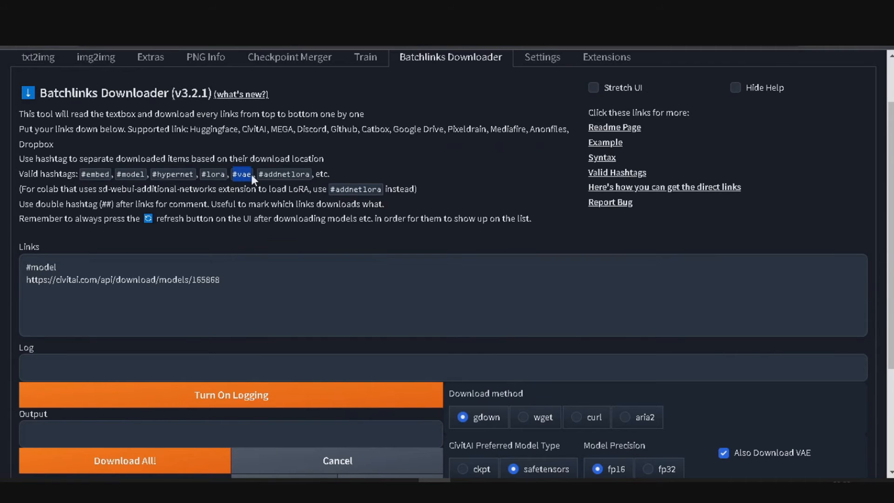
{"action": "left_click", "coordinate": [227, 280]}
{"action": "key", "text": "Return"}
{"action": "key", "text": "ctrl+v"}
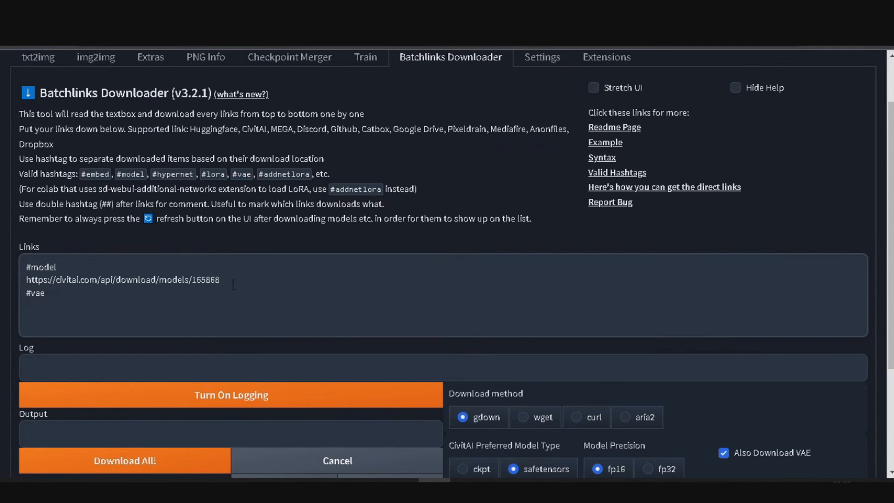
Copy the recommended VAE's link from the Aniverse page on Civitai and paste it under #vae in the links box
{"action": "key", "text": "alt+Tab"}
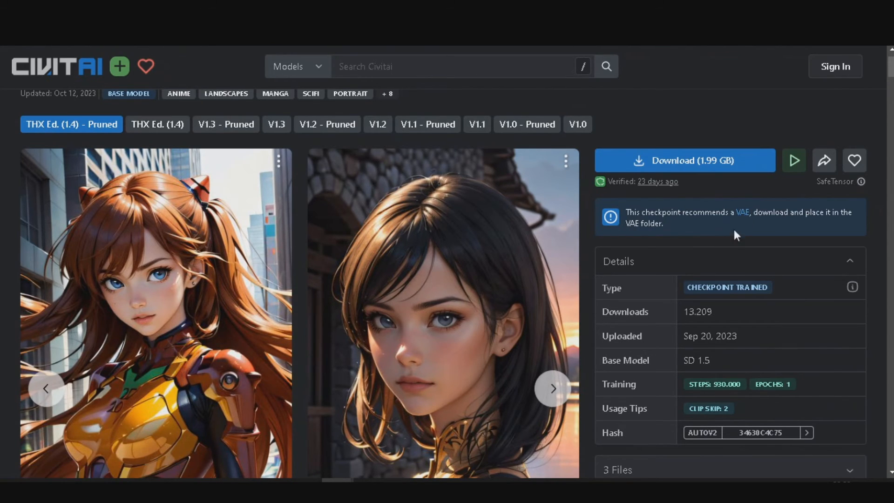
{"action": "right_click", "coordinate": [741, 214]}
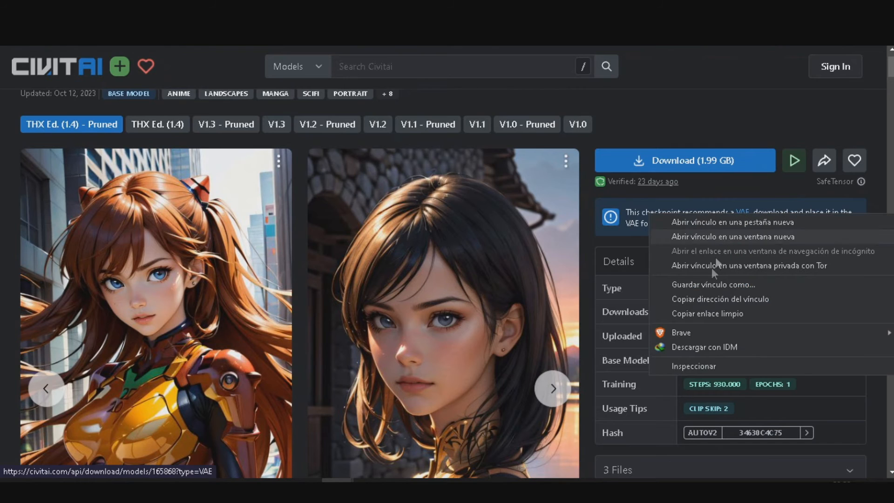
{"action": "left_click", "coordinate": [710, 298]}
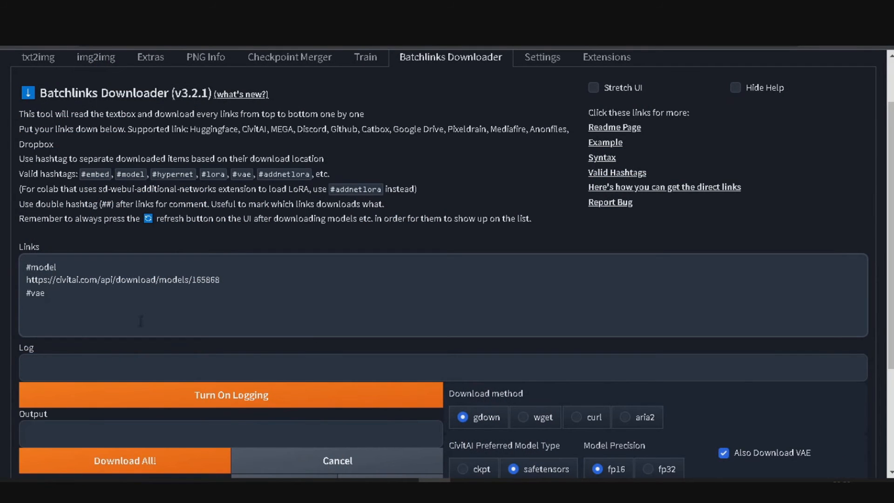
{"action": "left_click", "coordinate": [111, 306]}
{"action": "type", "text": "https://civitai.com/api/download/models/165868?type=VAE"}
{"action": "key", "text": "Return"}
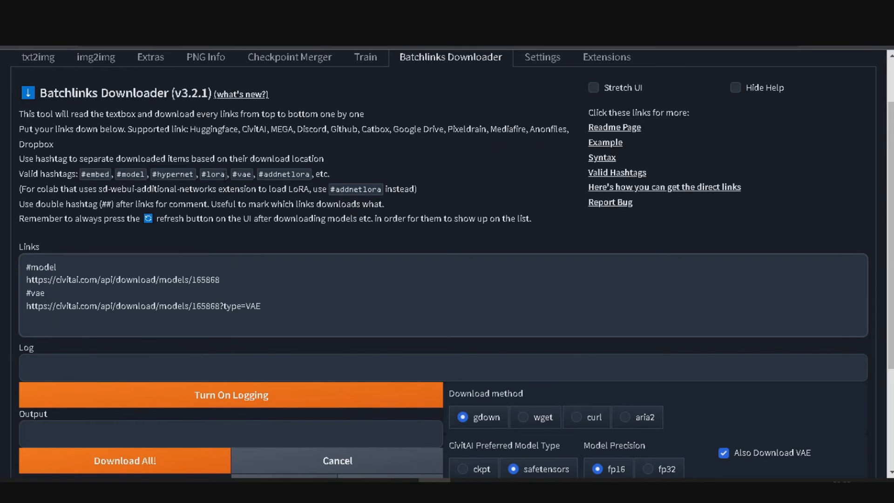
Add a #lora line followed by the Civitai download link of the Add More Details - Detail Enhancer / Tweaker LoRA
{"action": "type", "text": "#lora"}
{"action": "key", "text": "Return"}
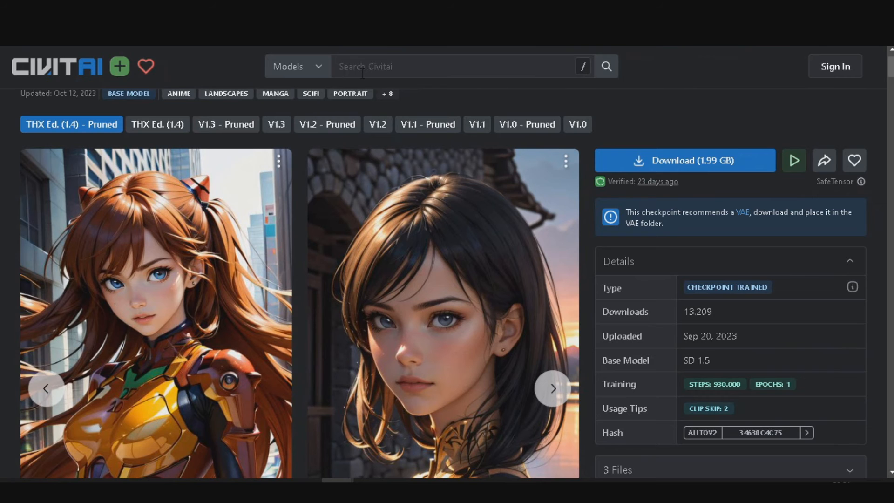
{"action": "left_click", "coordinate": [362, 70]}
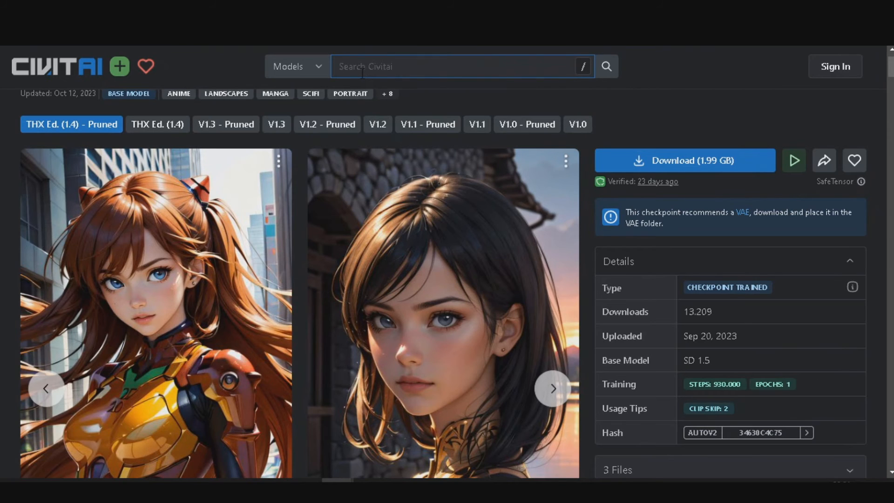
{"action": "type", "text": "add"}
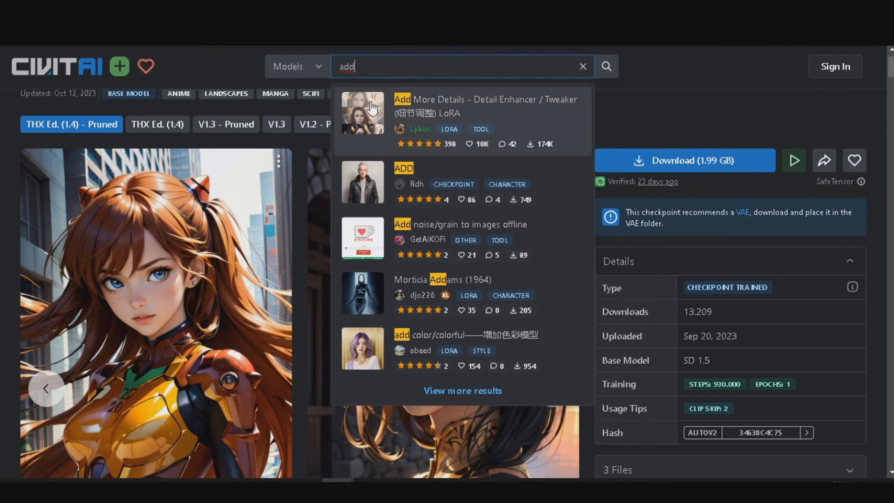
{"action": "left_click", "coordinate": [435, 118]}
{"action": "right_click", "coordinate": [702, 231]}
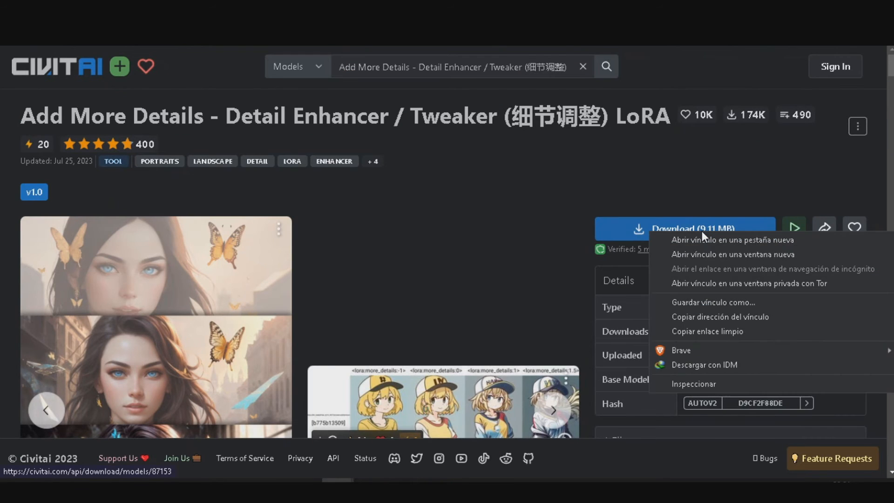
{"action": "left_click", "coordinate": [737, 318]}
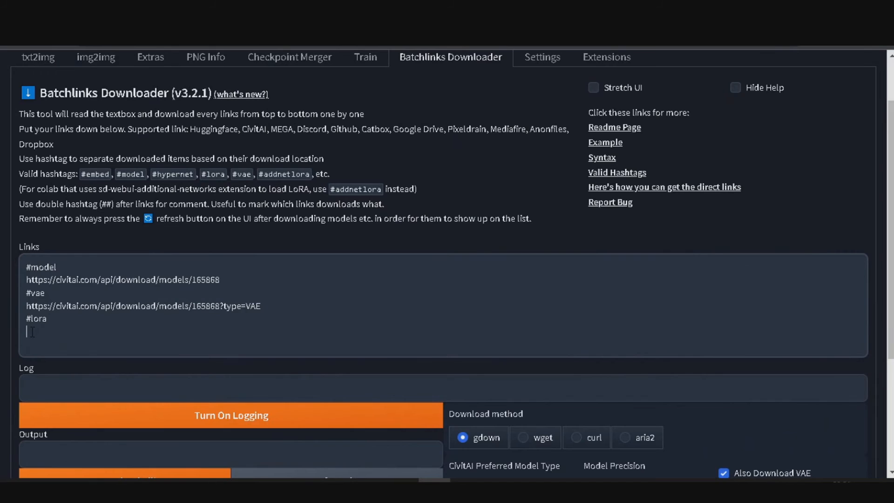
{"action": "type", "text": "https://civitai.com/api/download/models/87153"}
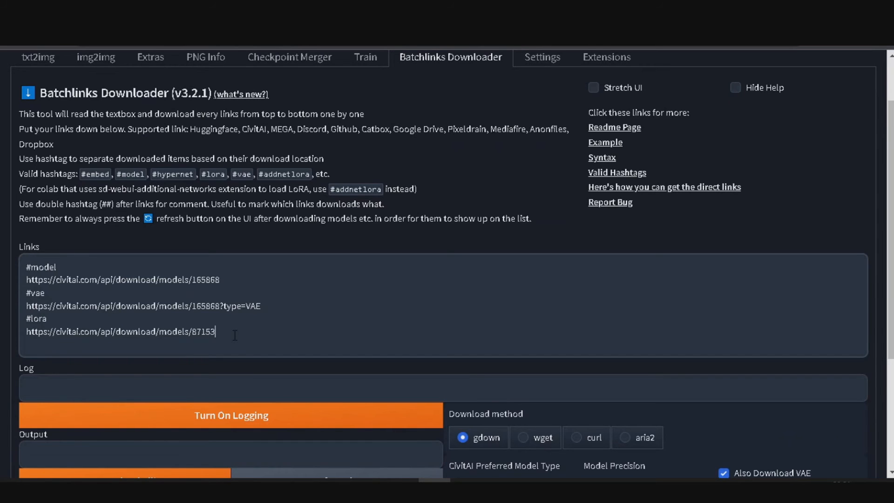
Download all the listed model, VAE and LoRA links with the gdown method
{"action": "scroll", "coordinate": [295, 387], "scroll_direction": "down", "scroll_amount": 2}
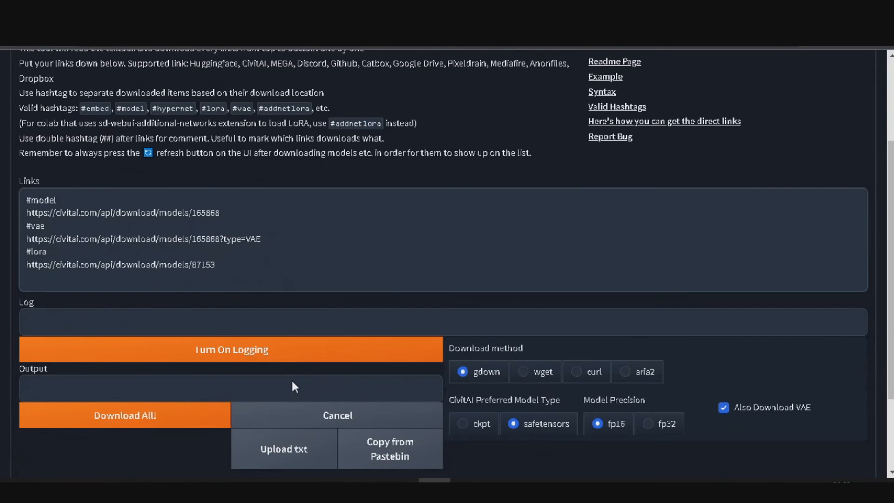
{"action": "scroll", "coordinate": [294, 387], "scroll_direction": "down", "scroll_amount": 3}
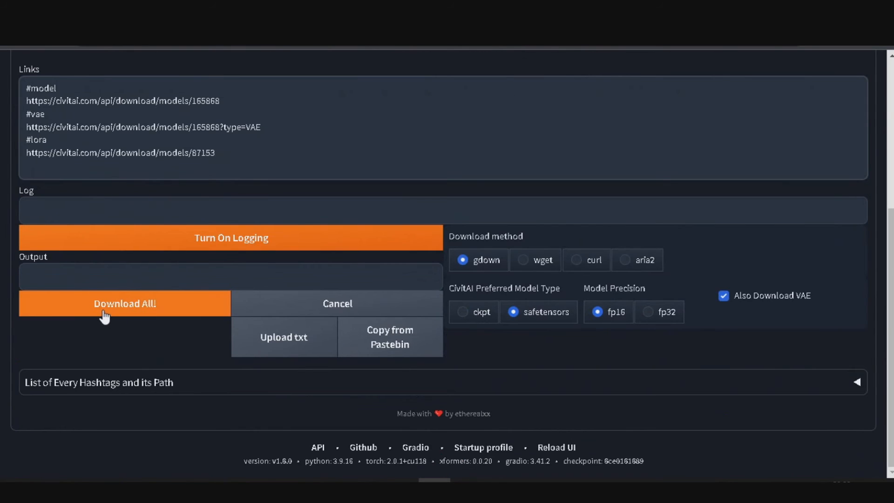
{"action": "left_click", "coordinate": [154, 313]}
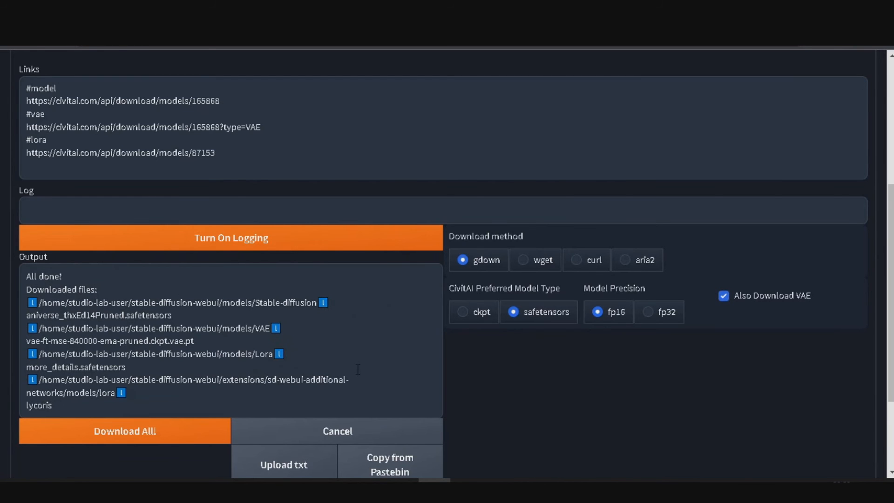
Refresh the checkpoint list and load aniverse_thxEd14Pruned.safetensors as the Stable Diffusion checkpoint for txt2img
{"action": "scroll", "coordinate": [235, 332], "scroll_direction": "up", "scroll_amount": 5}
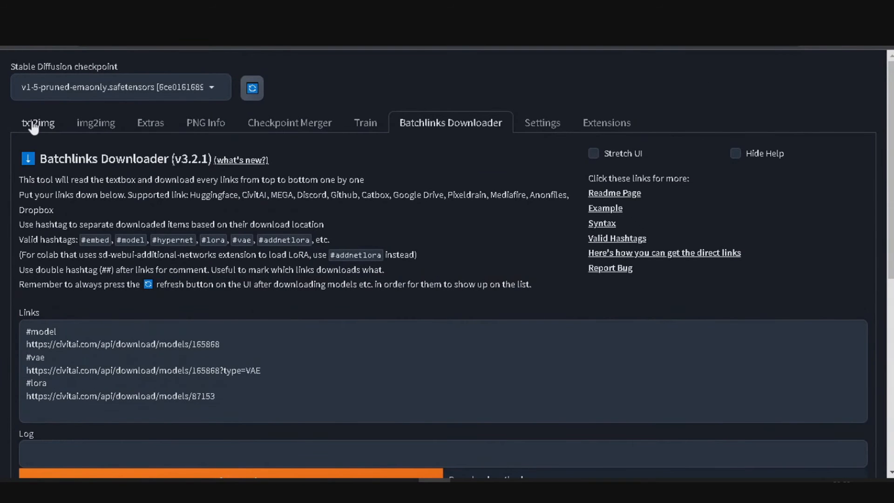
{"action": "left_click", "coordinate": [33, 124]}
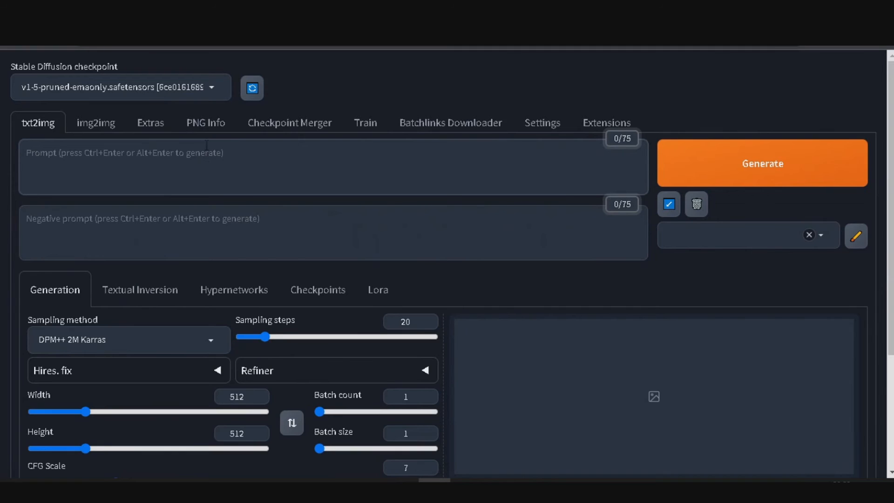
{"action": "left_click", "coordinate": [212, 87]}
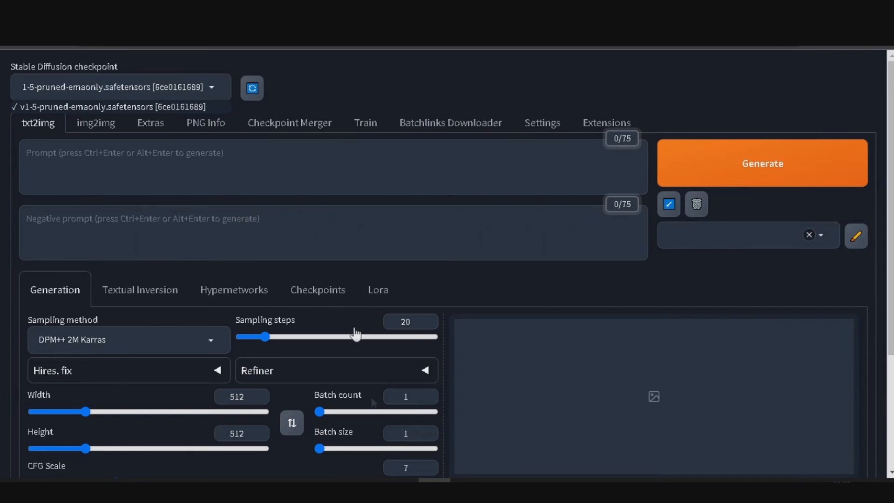
{"action": "left_click", "coordinate": [251, 89]}
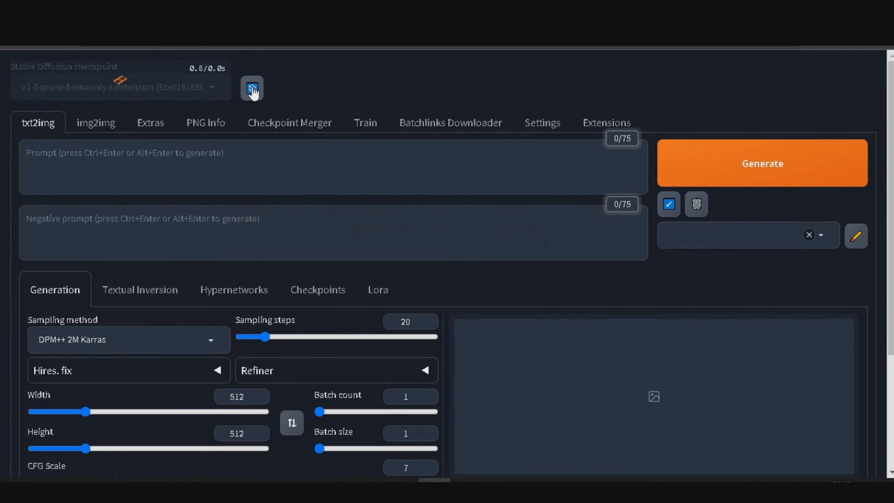
{"action": "left_click", "coordinate": [210, 86]}
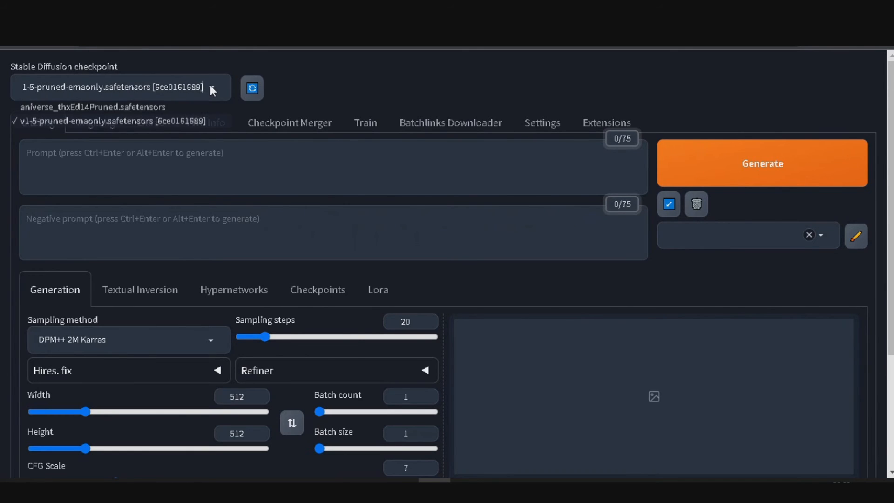
{"action": "left_click", "coordinate": [64, 107]}
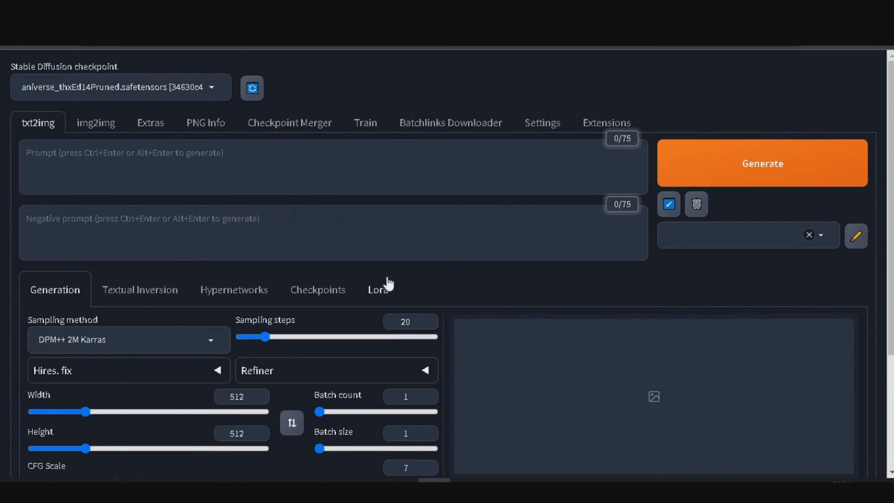
Refresh the Lora list for txt2img and add the more_details LoRA to the prompt
{"action": "left_click", "coordinate": [381, 289]}
{"action": "scroll", "coordinate": [390, 262], "scroll_direction": "down", "scroll_amount": 3}
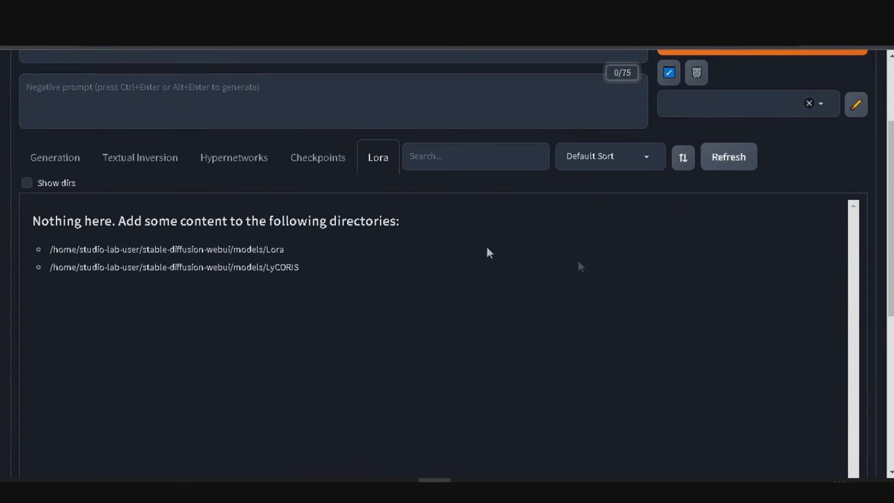
{"action": "left_click", "coordinate": [733, 169]}
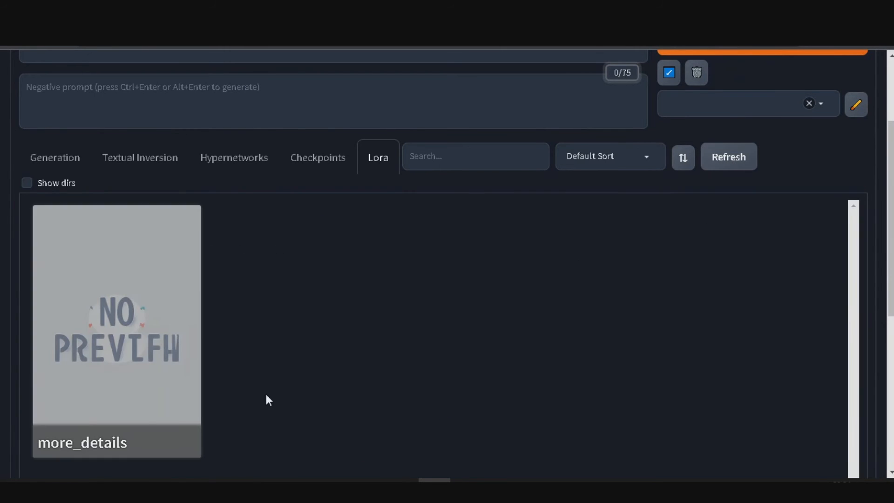
{"action": "scroll", "coordinate": [502, 276], "scroll_direction": "up", "scroll_amount": 2}
{"action": "scroll", "coordinate": [501, 276], "scroll_direction": "down", "scroll_amount": 3}
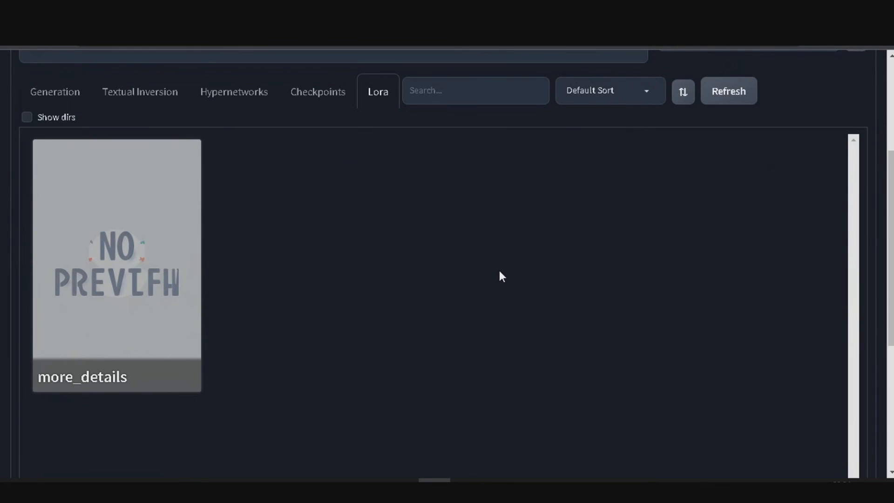
{"action": "left_click", "coordinate": [119, 272]}
{"action": "scroll", "coordinate": [314, 289], "scroll_direction": "up", "scroll_amount": 3}
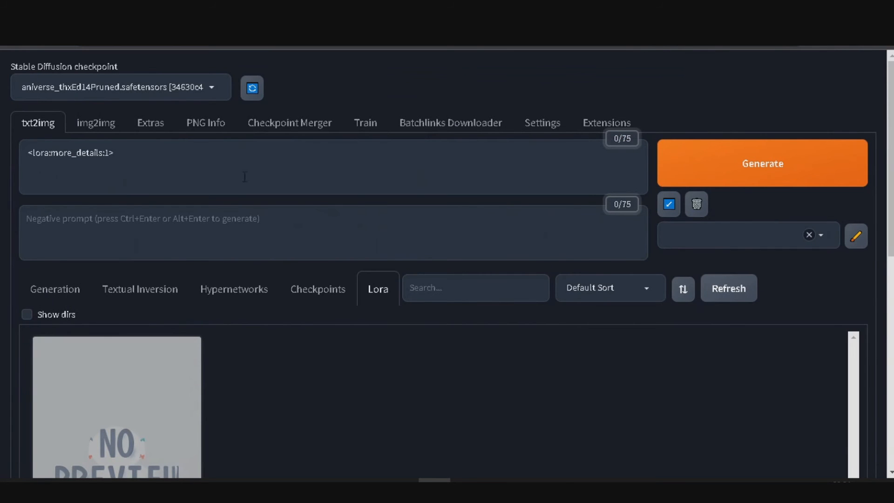
Refresh the available VAE models in the settings and set SD VAE to vae-ft-mse-840000-ema-pruned.ckpt.vae.pt
{"action": "left_click", "coordinate": [541, 135]}
{"action": "scroll", "coordinate": [237, 335], "scroll_direction": "down", "scroll_amount": 3}
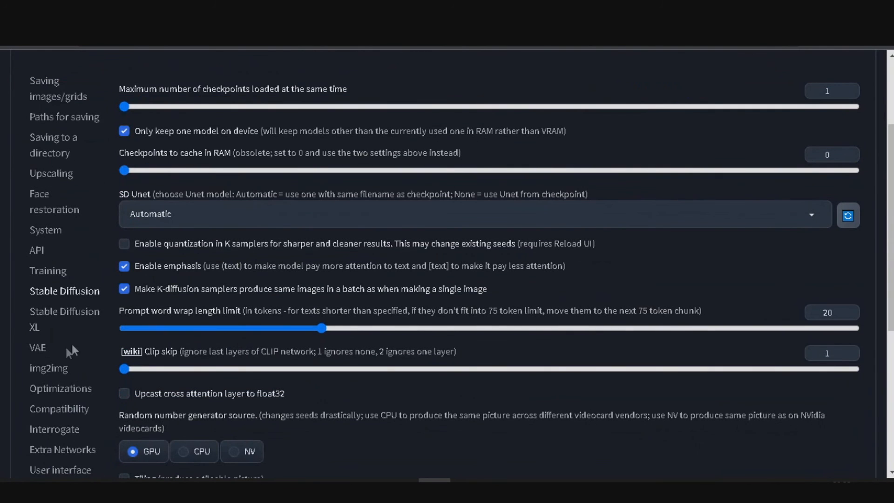
{"action": "left_click", "coordinate": [41, 352]}
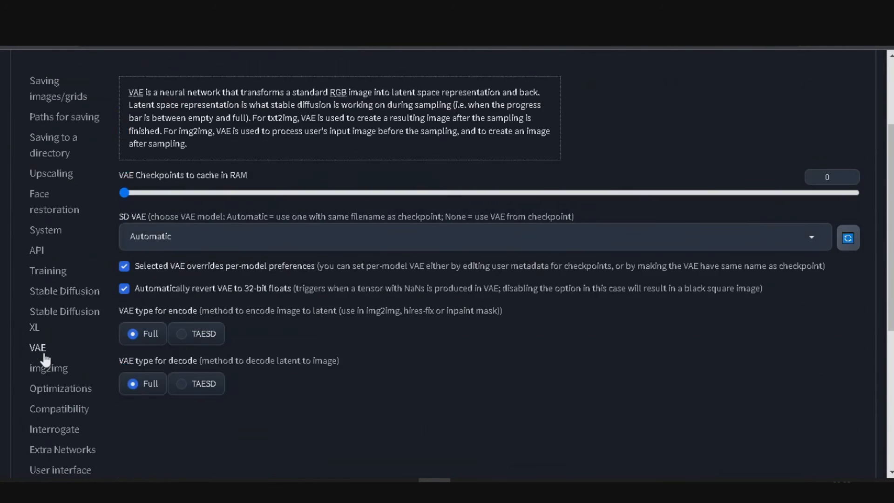
{"action": "left_click", "coordinate": [192, 237]}
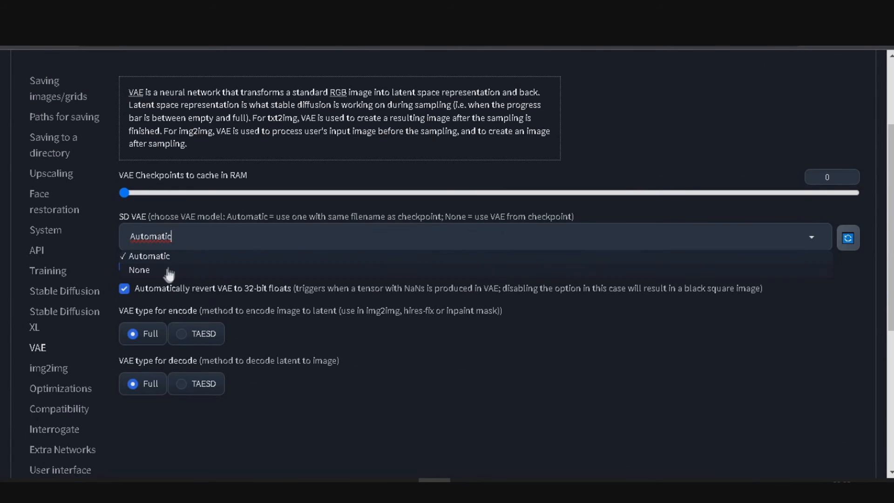
{"action": "left_click", "coordinate": [847, 238]}
{"action": "left_click", "coordinate": [182, 235]}
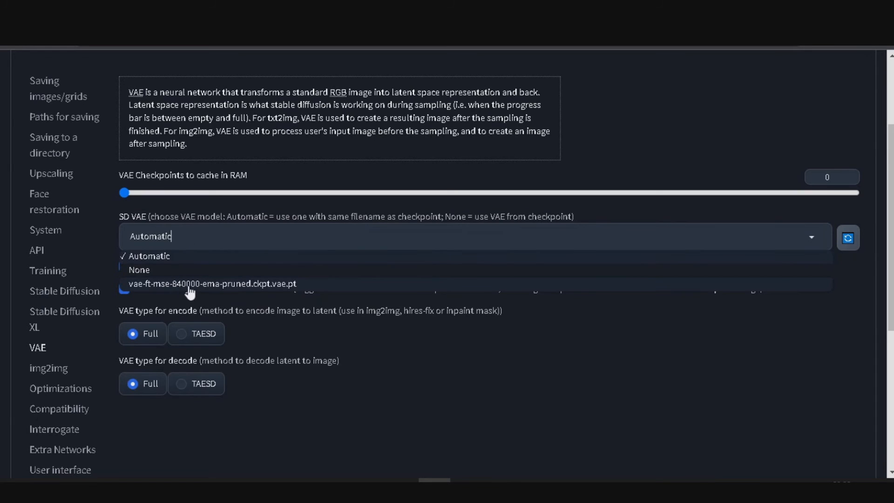
{"action": "left_click", "coordinate": [187, 285]}
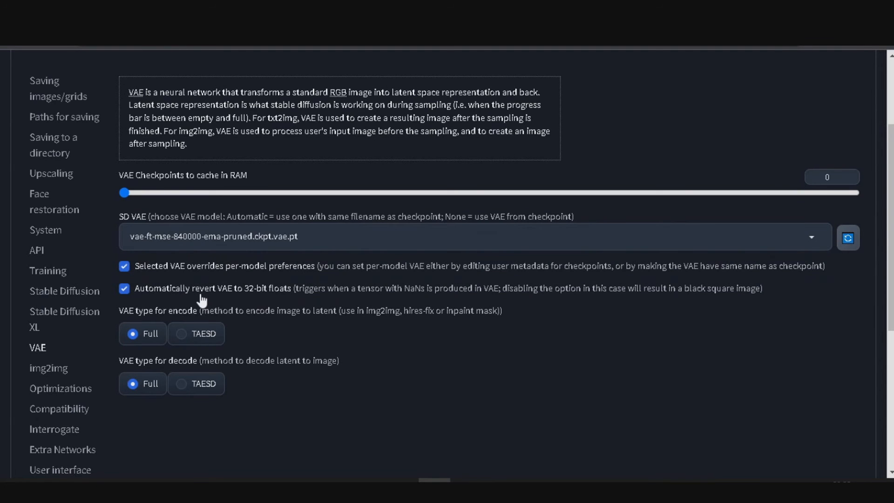
Set Clip skip to 2 in the Stable Diffusion settings and apply the changed settings
{"action": "left_click", "coordinate": [70, 294]}
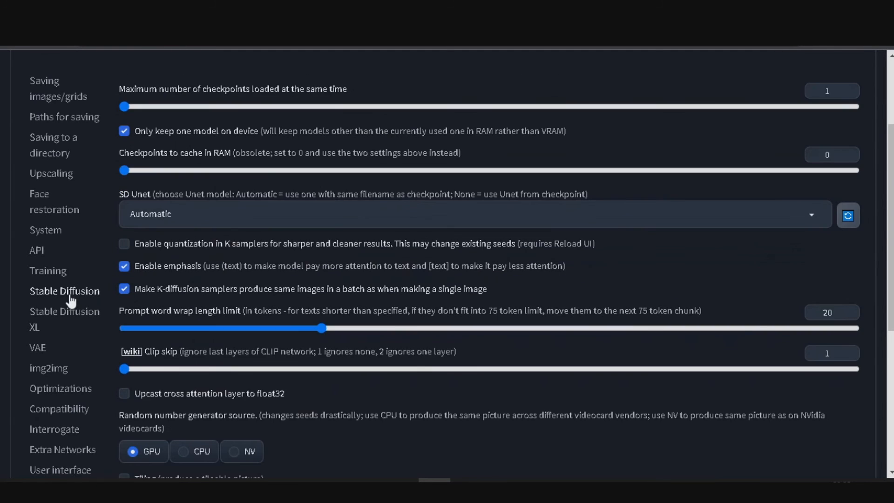
{"action": "scroll", "coordinate": [410, 275], "scroll_direction": "down", "scroll_amount": 3}
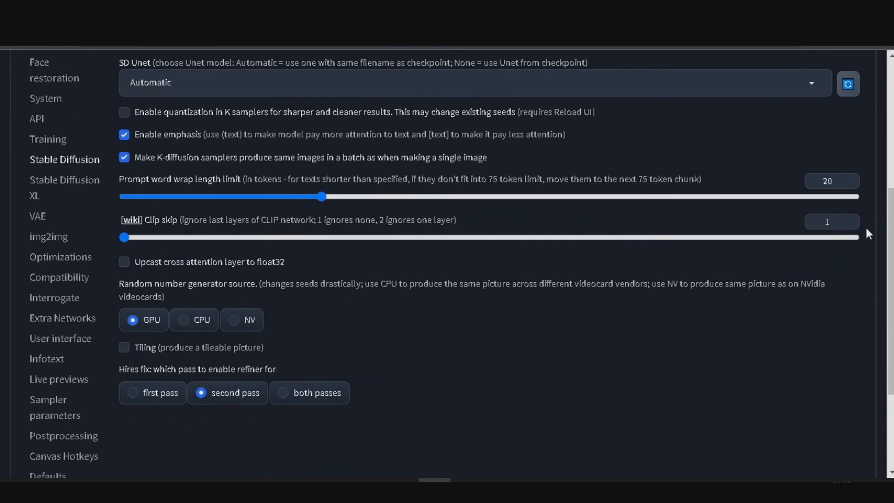
{"action": "left_click_drag", "start_coordinate": [834, 225], "coordinate": [824, 226]}
{"action": "type", "text": "2"}
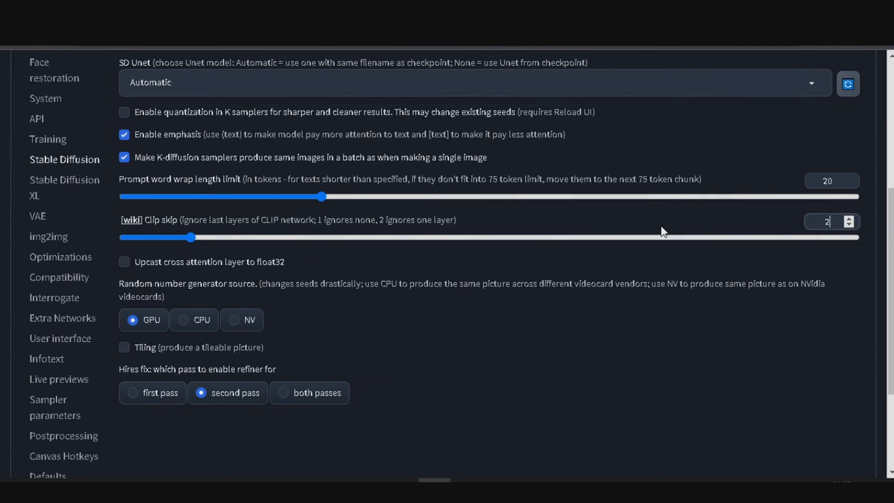
{"action": "scroll", "coordinate": [663, 231], "scroll_direction": "up", "scroll_amount": 5}
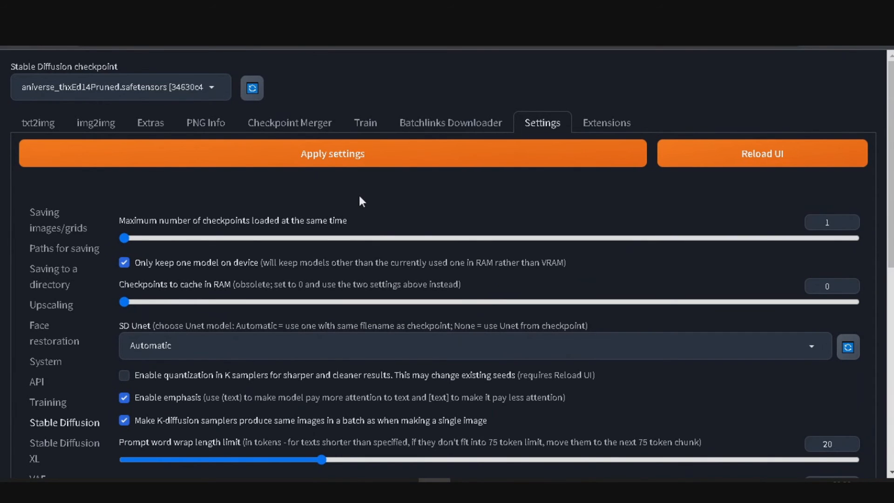
{"action": "left_click", "coordinate": [321, 159]}
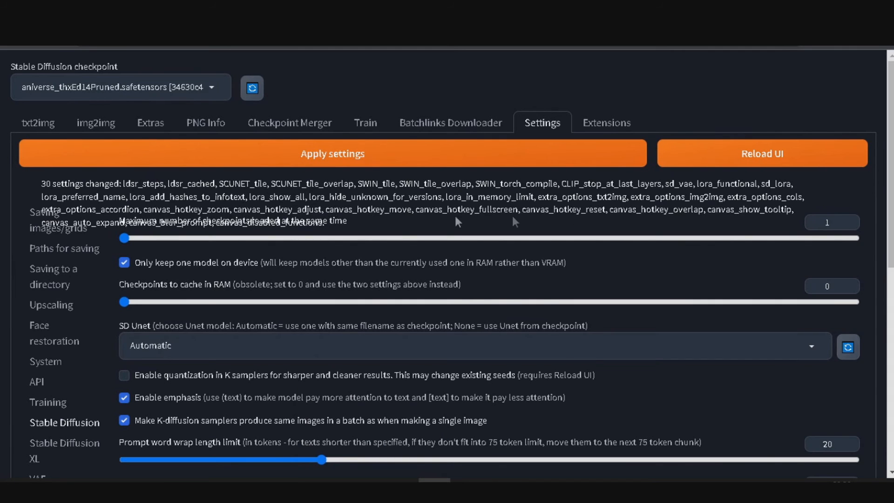
Copy the Sailor Pluto example image's prompt from the Aniverse page on Civitai and paste it after the LoRA tag in the txt2img prompt
{"action": "left_click", "coordinate": [39, 134]}
{"action": "left_click", "coordinate": [54, 293]}
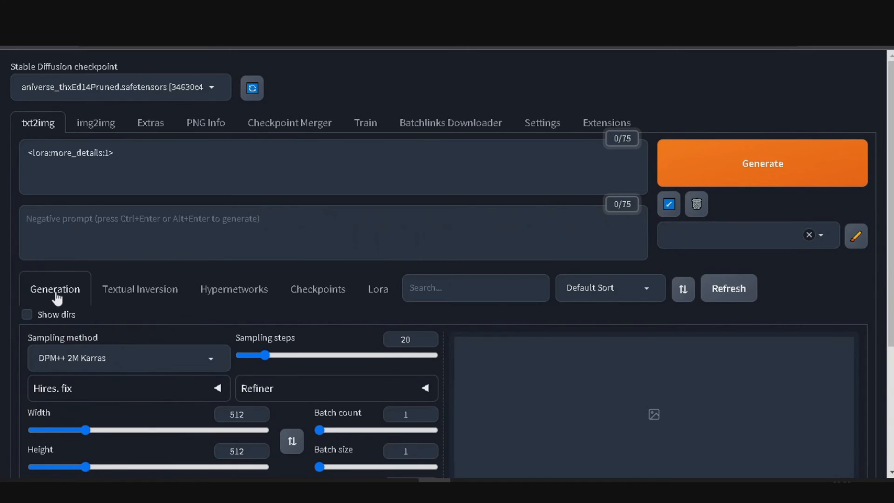
{"action": "left_click", "coordinate": [156, 158]}
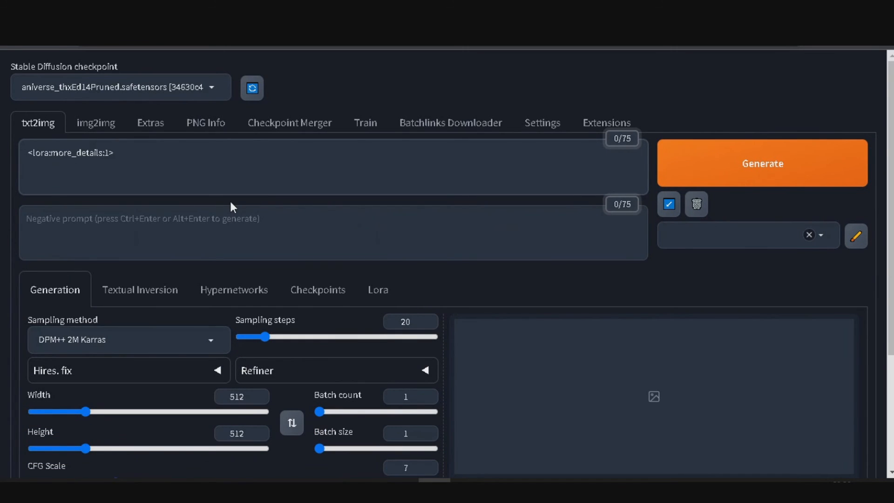
{"action": "key", "text": "ctrl+Tab"}
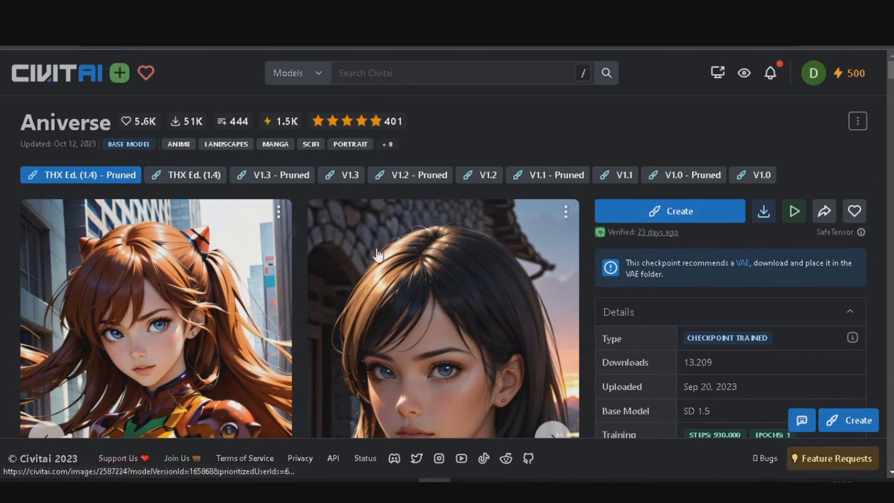
{"action": "scroll", "coordinate": [436, 257], "scroll_direction": "down", "scroll_amount": 4}
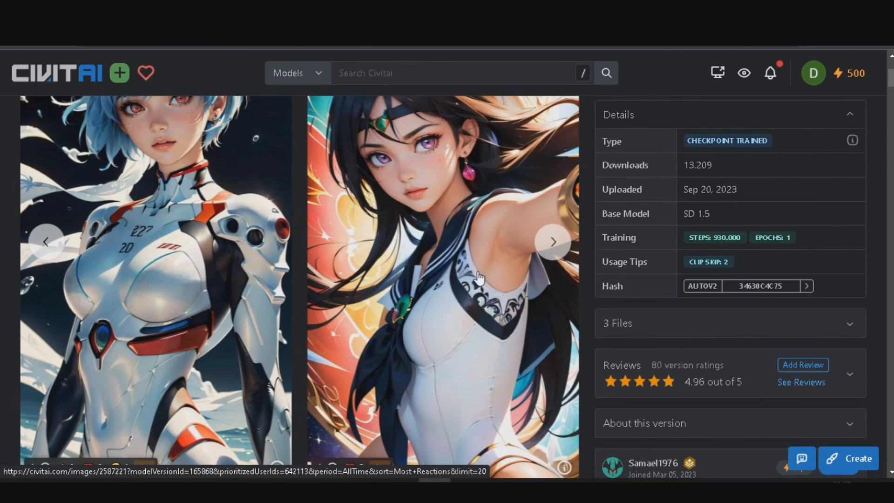
{"action": "left_click", "coordinate": [564, 467]}
{"action": "scroll", "coordinate": [512, 279], "scroll_direction": "down", "scroll_amount": 1}
{"action": "left_click", "coordinate": [559, 135]}
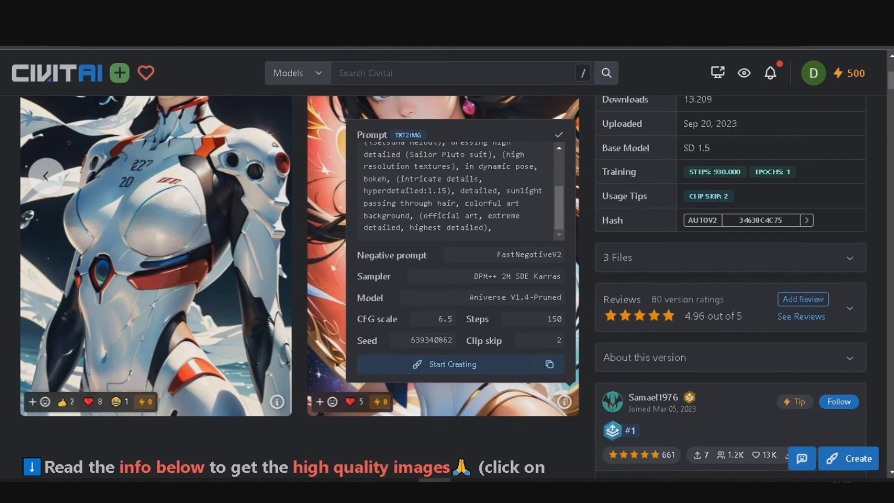
{"action": "key", "text": "ctrl+Tab"}
{"action": "key", "text": "ctrl+v"}
Paste "(deformed, distorted, disfigured:1.3)," as the negative prompt
{"action": "key", "text": "ctrl+shift+Tab"}
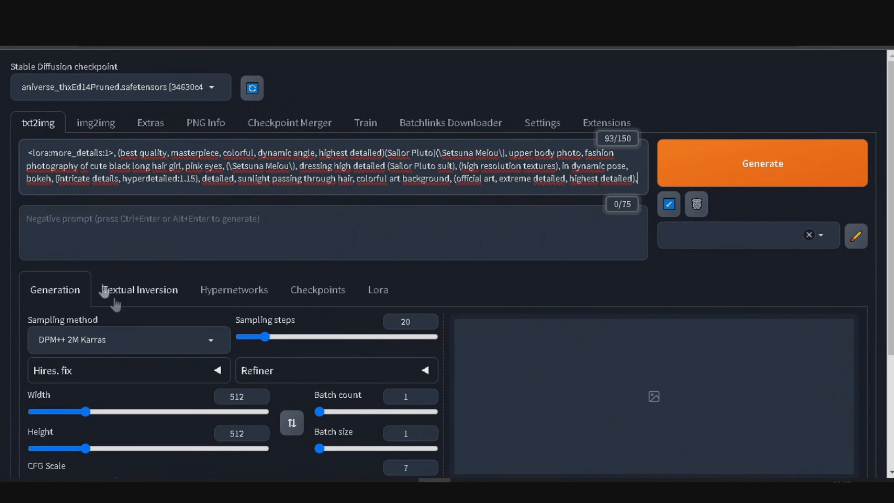
{"action": "left_click", "coordinate": [74, 238]}
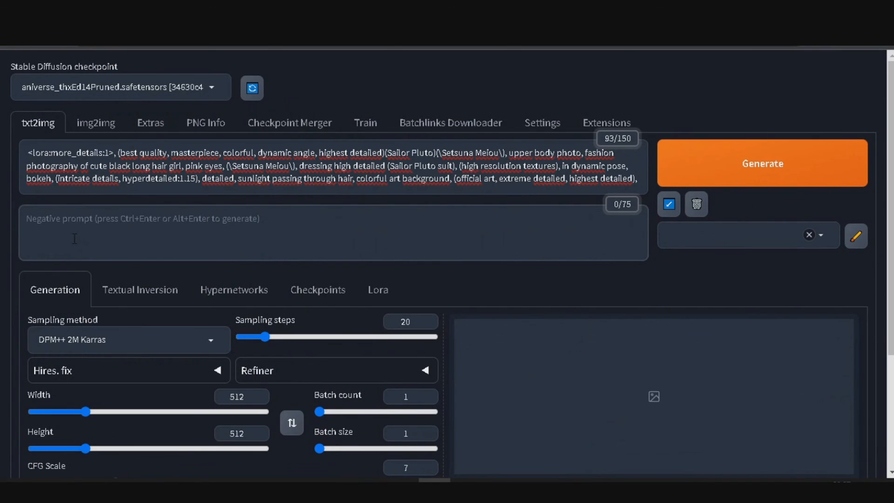
{"action": "key", "text": "ctrl+v"}
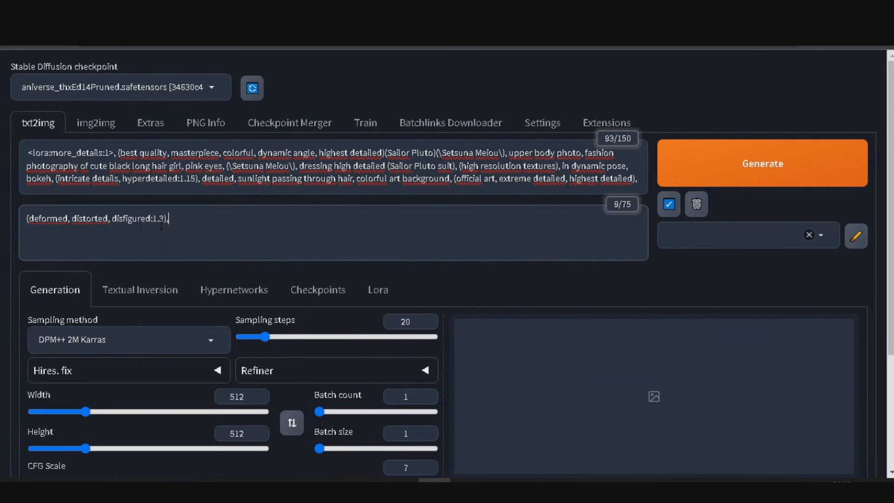
Set both the width and the height of the generated image to 768
{"action": "scroll", "coordinate": [158, 275], "scroll_direction": "down", "scroll_amount": 3}
{"action": "double_click", "coordinate": [215, 266]}
{"action": "type", "text": "768"}
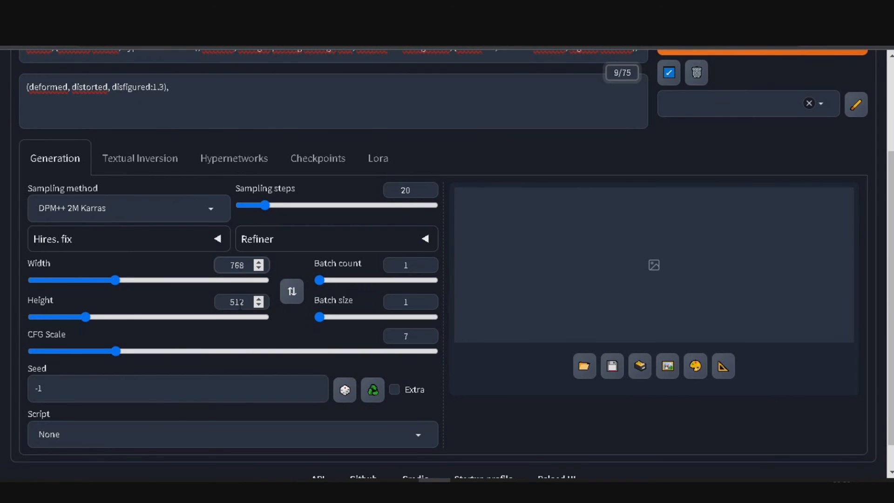
{"action": "double_click", "coordinate": [241, 303]}
{"action": "type", "text": "768"}
Set the batch count to 2 and the CFG Scale to 5
{"action": "double_click", "coordinate": [387, 268]}
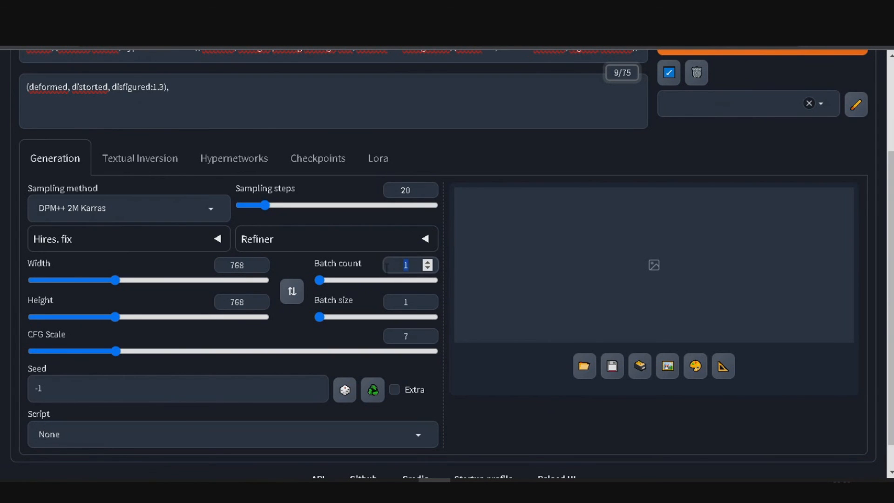
{"action": "type", "text": "2"}
{"action": "double_click", "coordinate": [393, 339]}
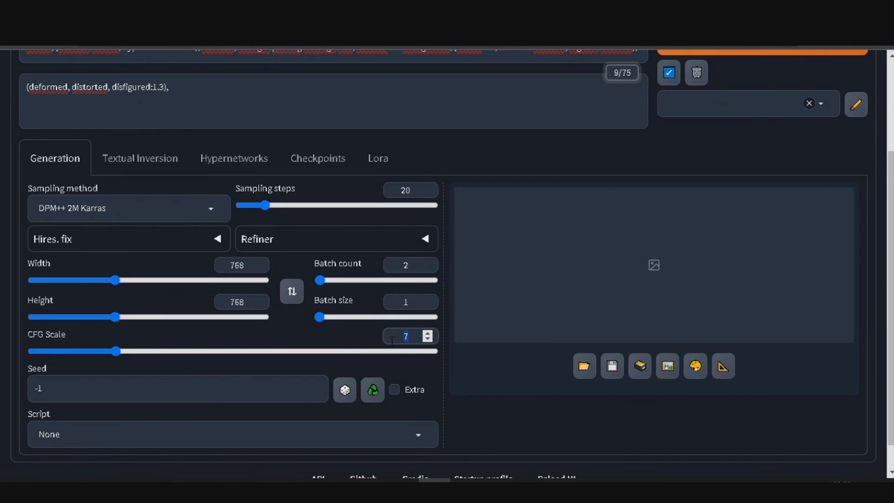
{"action": "type", "text": "5"}
Look through the available sampling methods and choose DPM++ 2M Karras
{"action": "left_click", "coordinate": [99, 208]}
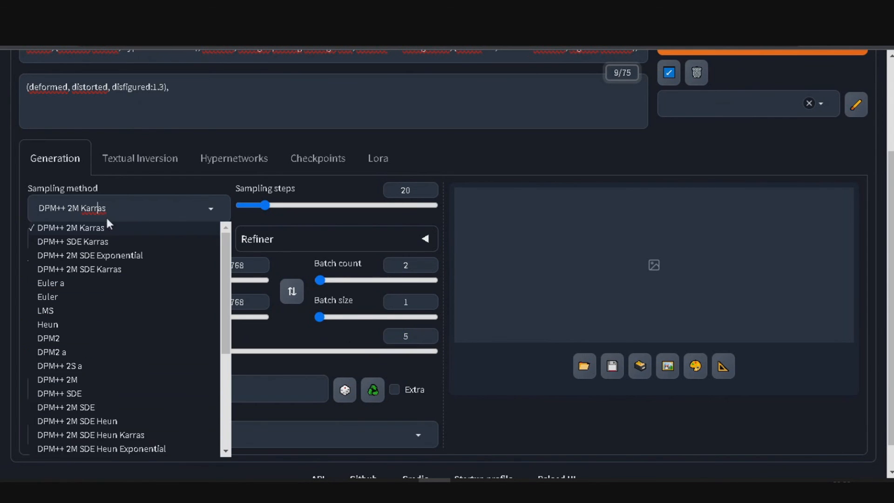
{"action": "scroll", "coordinate": [114, 263], "scroll_direction": "down", "scroll_amount": 3}
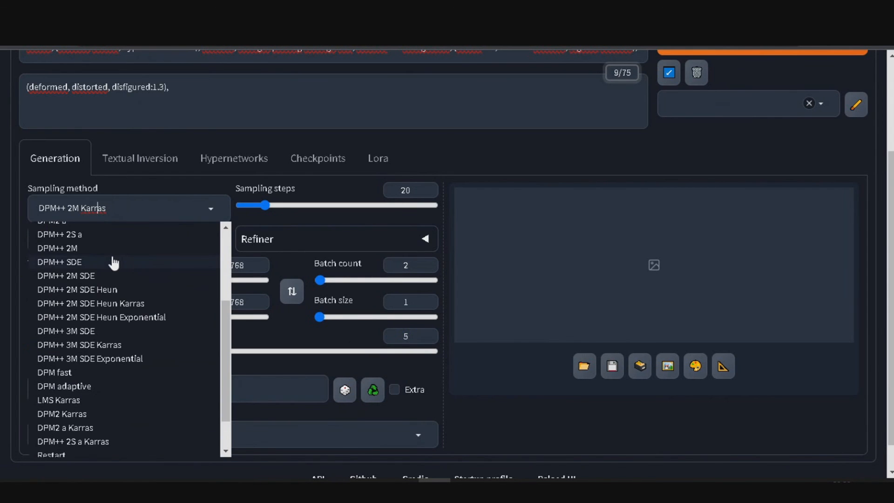
{"action": "scroll", "coordinate": [113, 263], "scroll_direction": "up", "scroll_amount": 5}
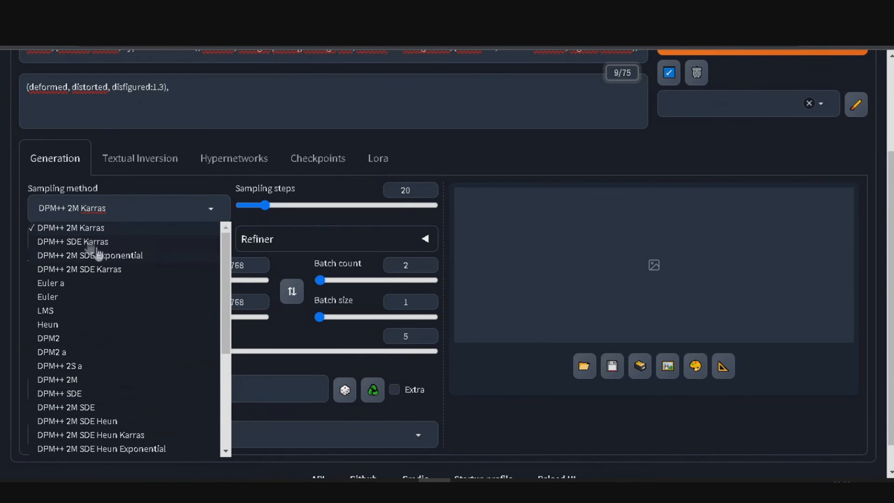
{"action": "left_click", "coordinate": [80, 226]}
{"action": "scroll", "coordinate": [456, 288], "scroll_direction": "down", "scroll_amount": 1}
{"action": "scroll", "coordinate": [415, 295], "scroll_direction": "up", "scroll_amount": 5}
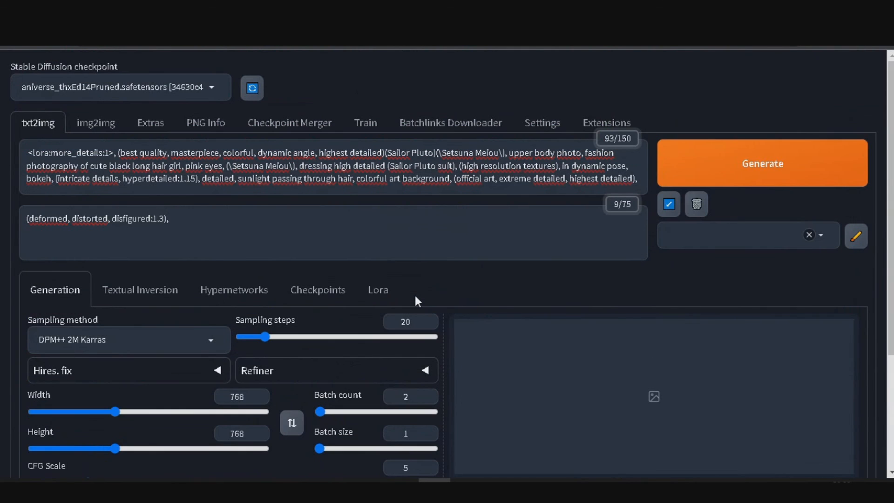
Generate the two images from the current prompts and settings, and view each one individually in the output gallery
{"action": "left_click", "coordinate": [795, 166]}
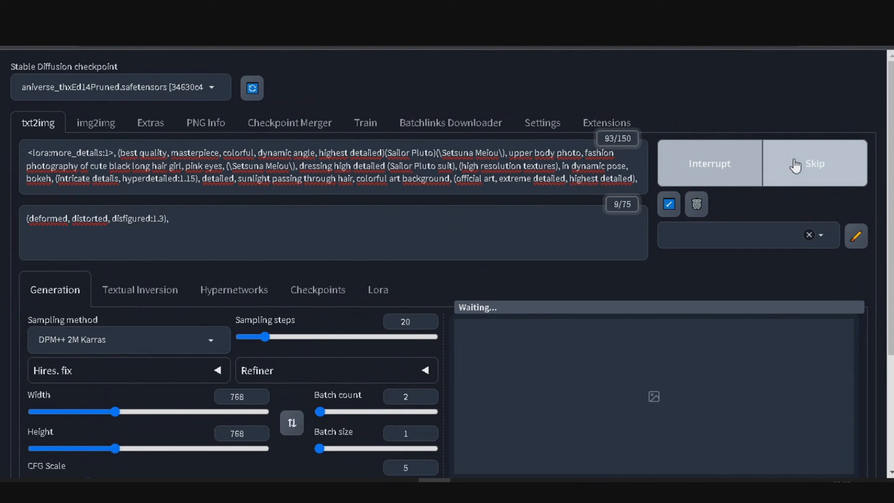
{"action": "scroll", "coordinate": [619, 344], "scroll_direction": "down", "scroll_amount": 3}
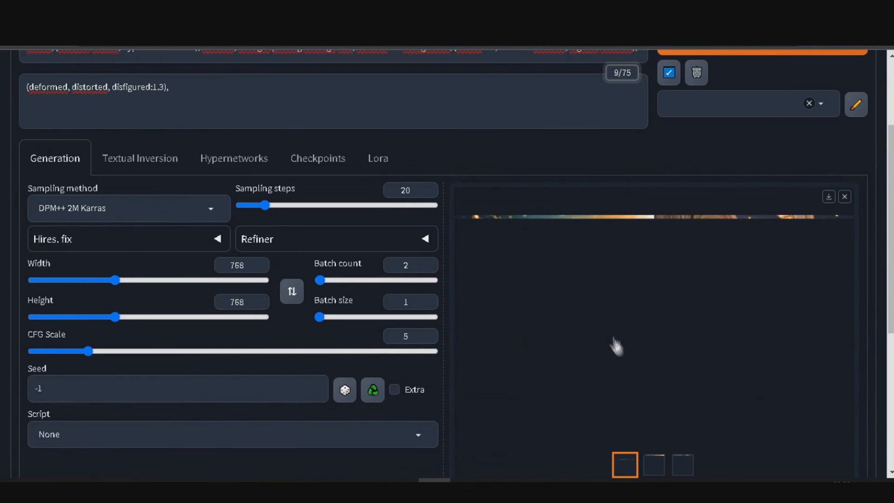
{"action": "scroll", "coordinate": [617, 343], "scroll_direction": "down", "scroll_amount": 2}
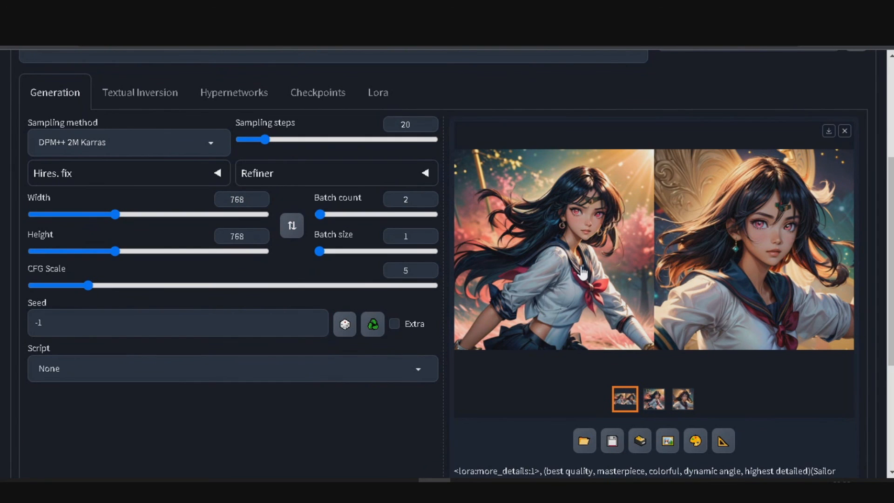
{"action": "left_click", "coordinate": [654, 398]}
{"action": "left_click", "coordinate": [681, 400]}
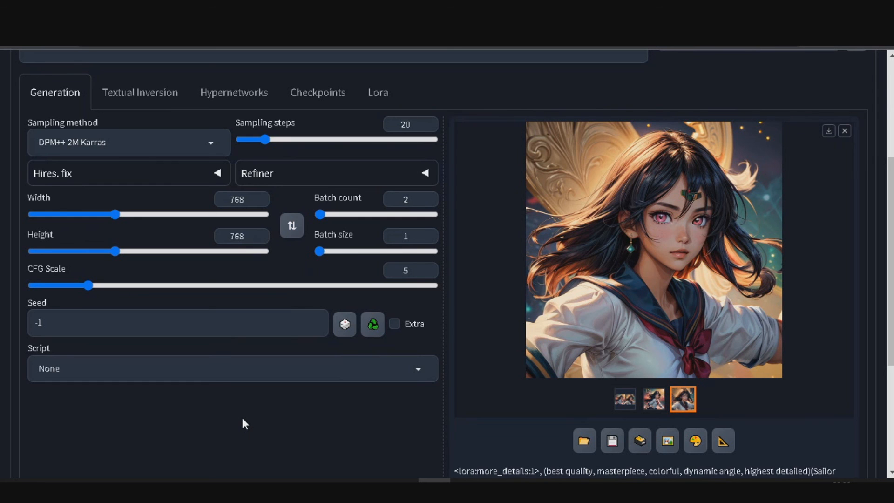
Review the model, VAE and LoRA links in Batchlinks Downloader, and return to the generated image in txt2img
{"action": "scroll", "coordinate": [243, 422], "scroll_direction": "up", "scroll_amount": 4}
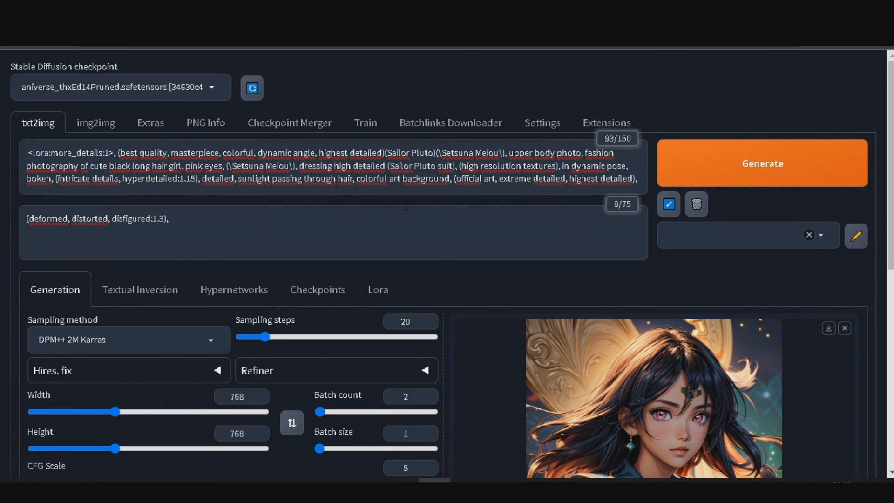
{"action": "left_click", "coordinate": [418, 125]}
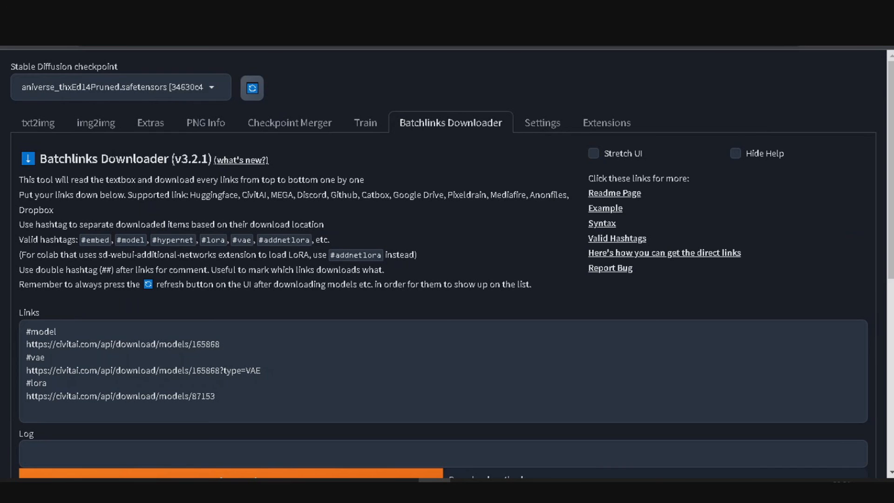
{"action": "left_click", "coordinate": [39, 132]}
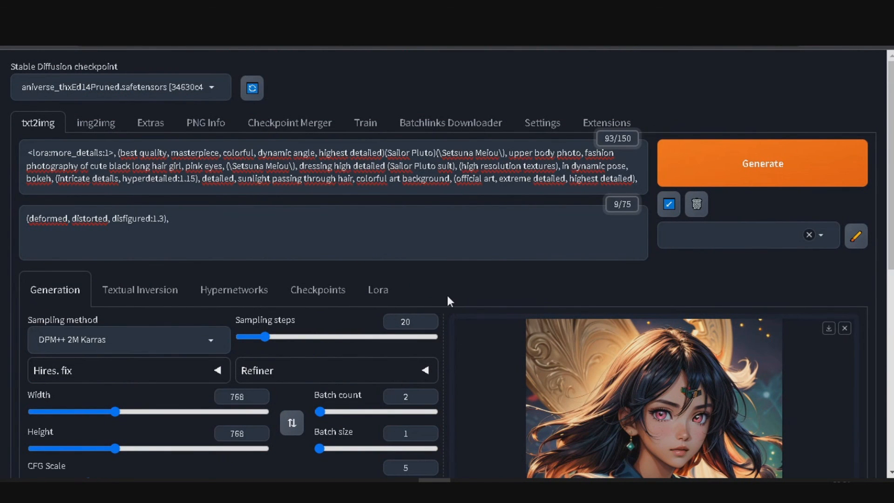
{"action": "scroll", "coordinate": [447, 297], "scroll_direction": "down", "scroll_amount": 3}
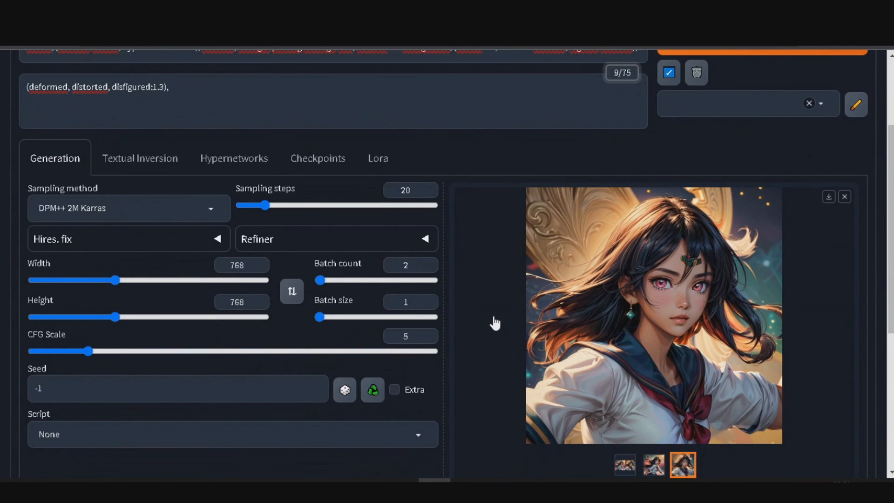